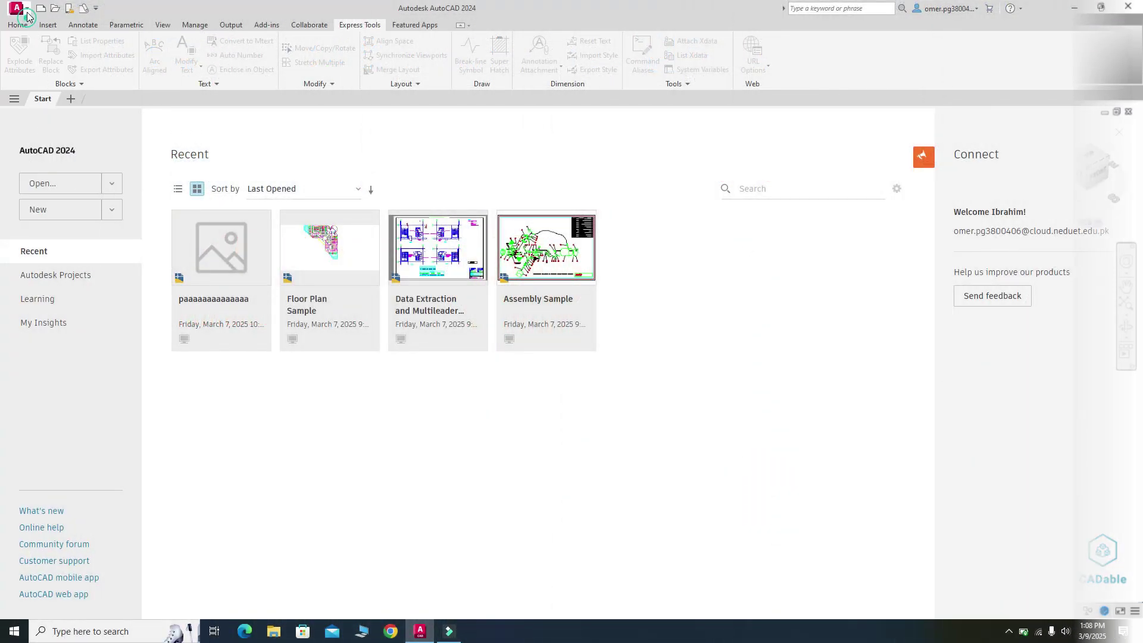
Create a new blank drawing from the acad.dwt template.
click(27, 15)
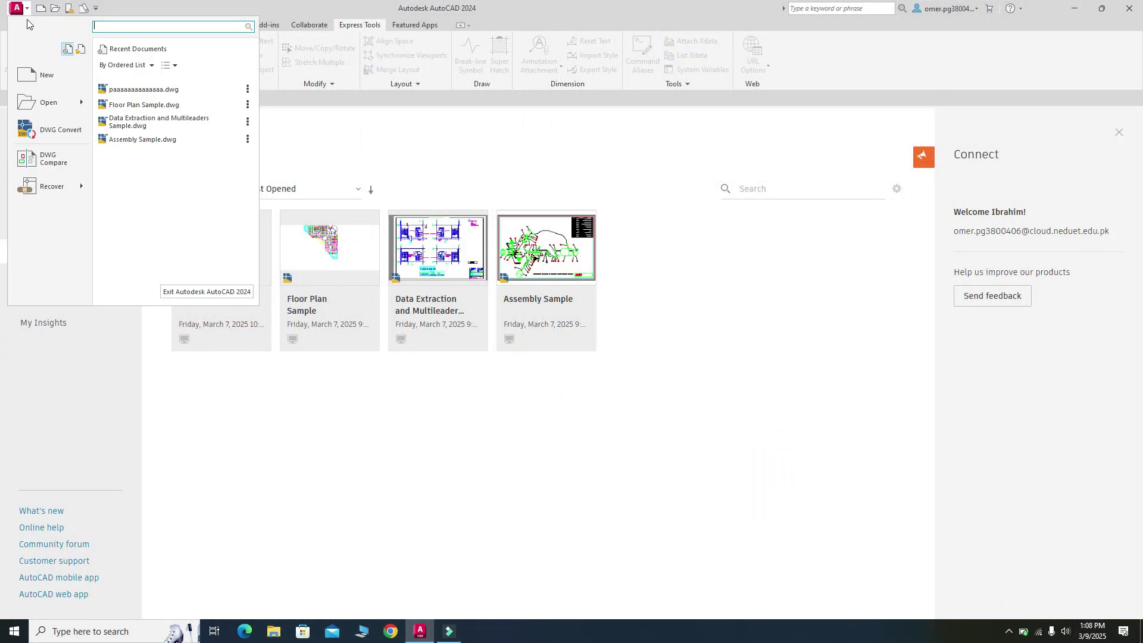
click(41, 76)
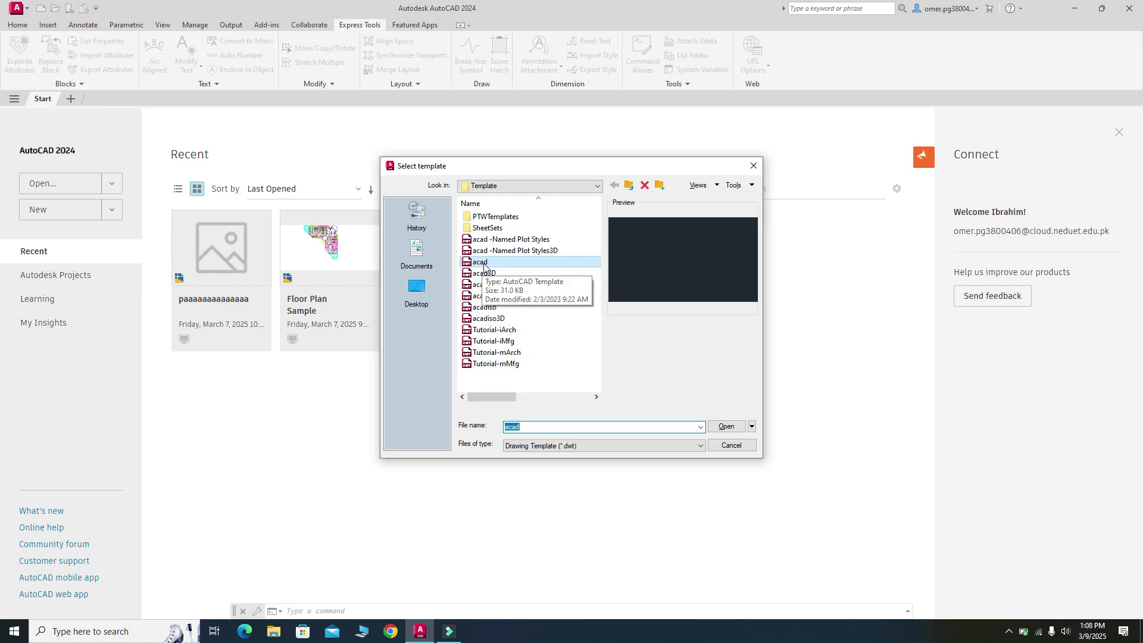
click(726, 426)
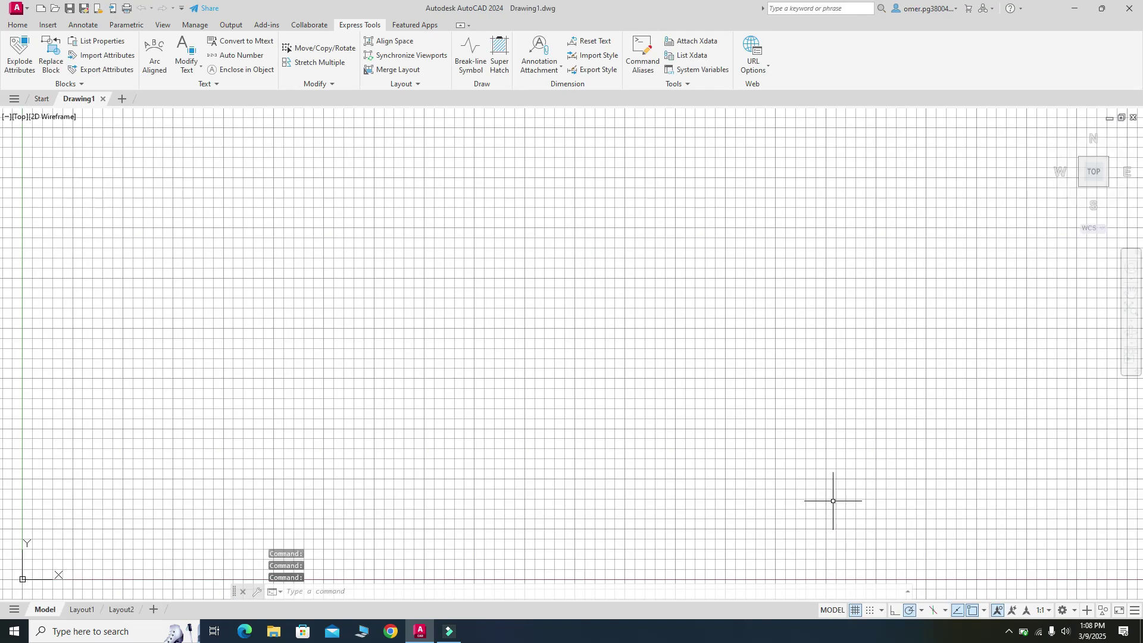
Hide the grid, switch to the 3D Modeling workspace and close Activity Insights.
click(855, 612)
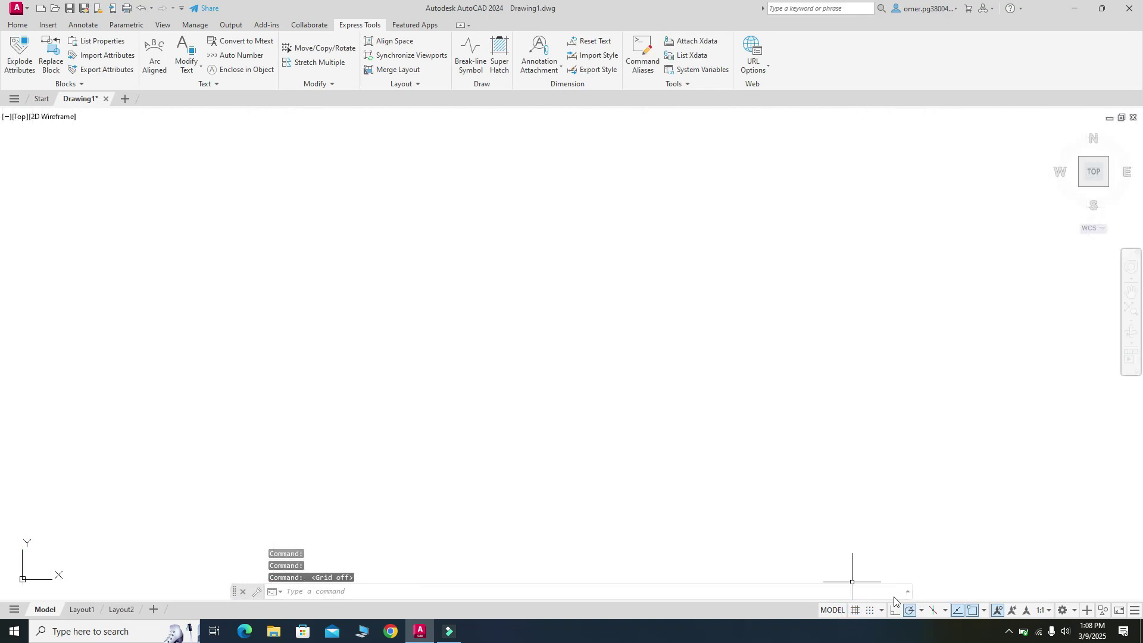
click(1074, 611)
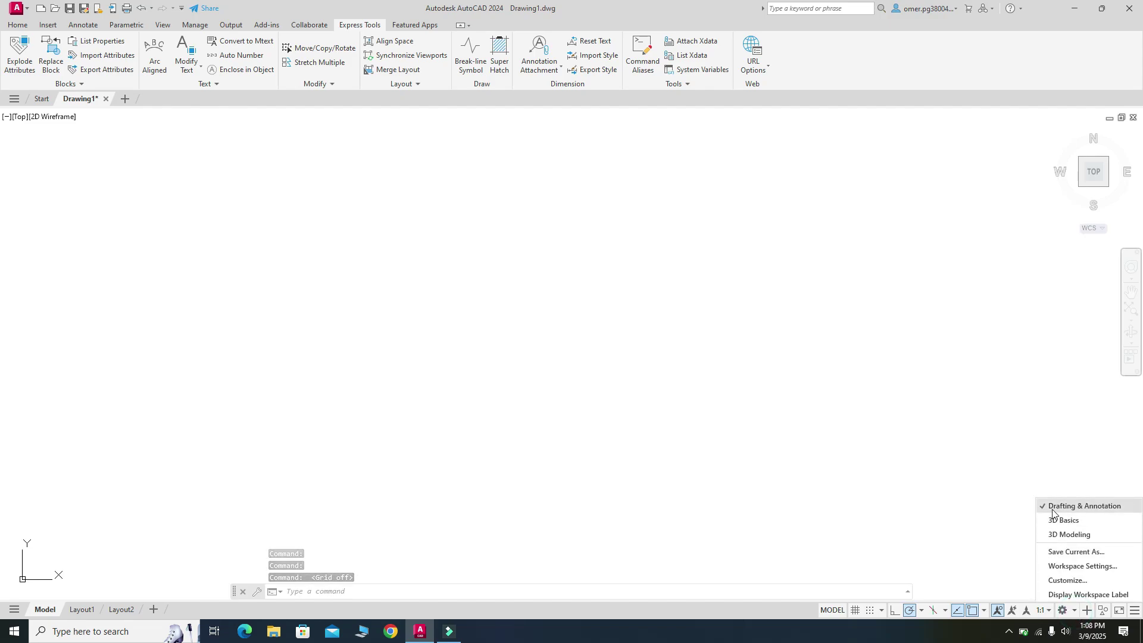
click(1069, 534)
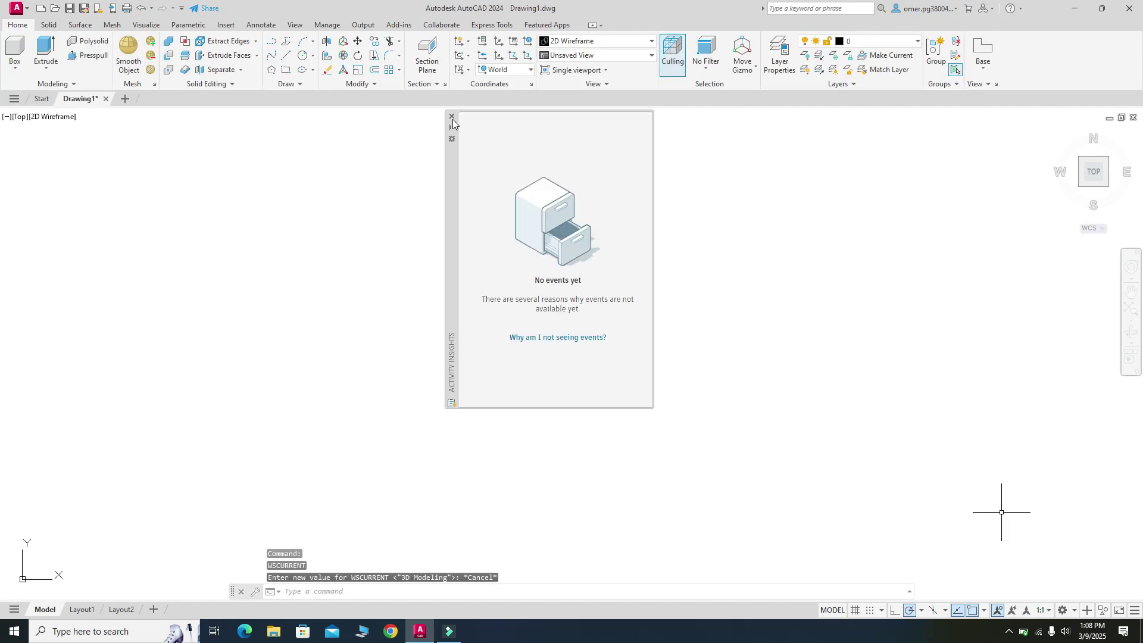
click(451, 117)
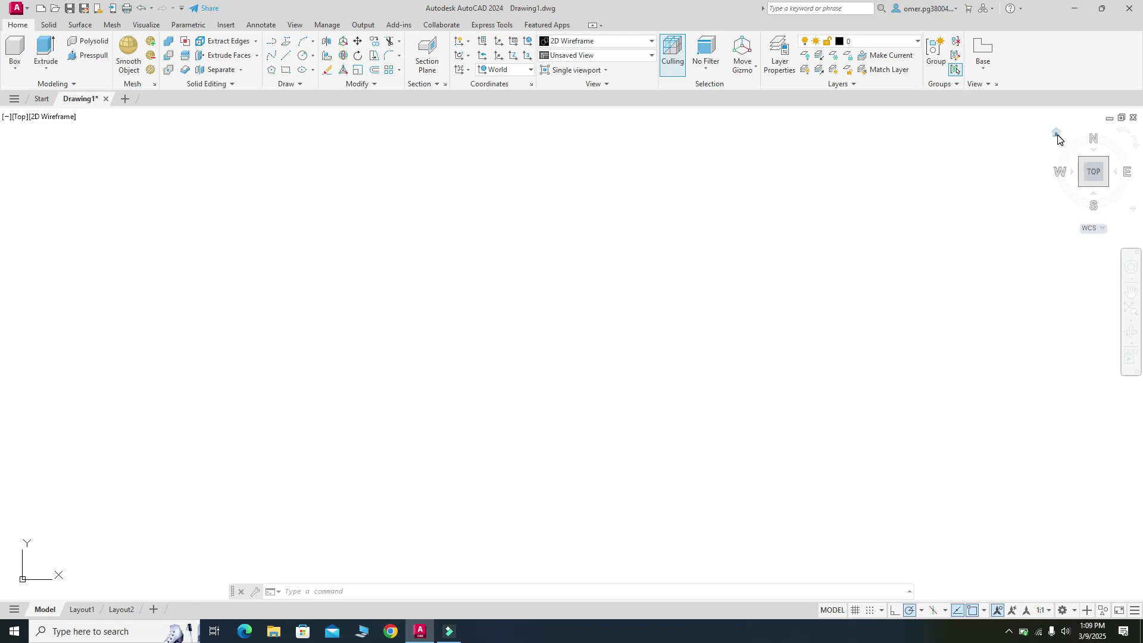
Return to the Home isometric view and stop showing the UCS icon at the origin.
click(1057, 133)
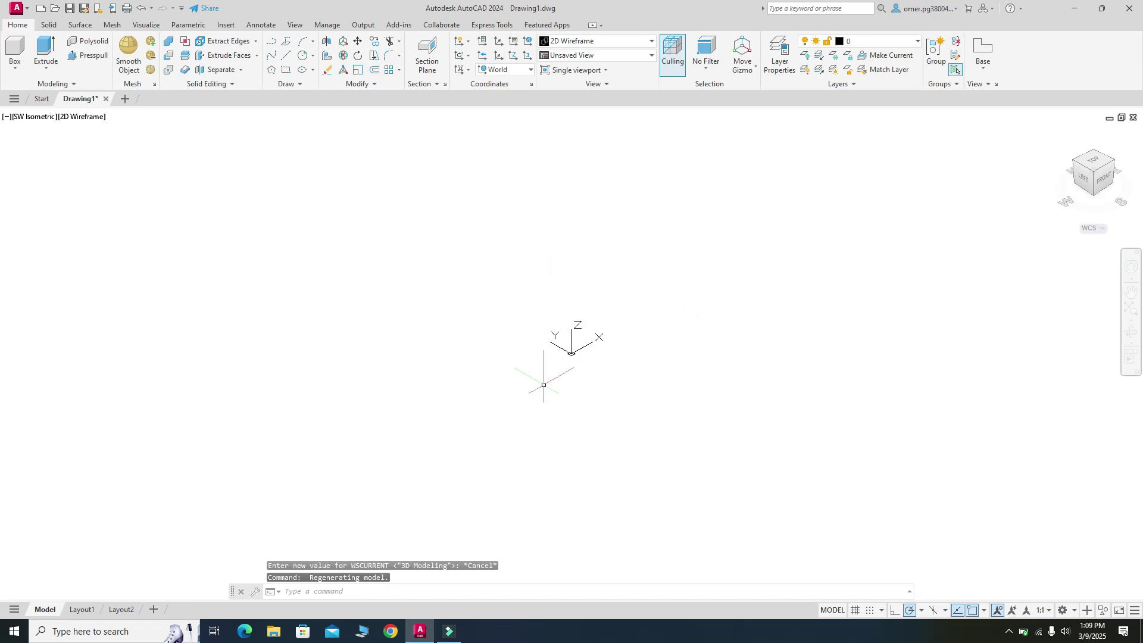
right_click(569, 356)
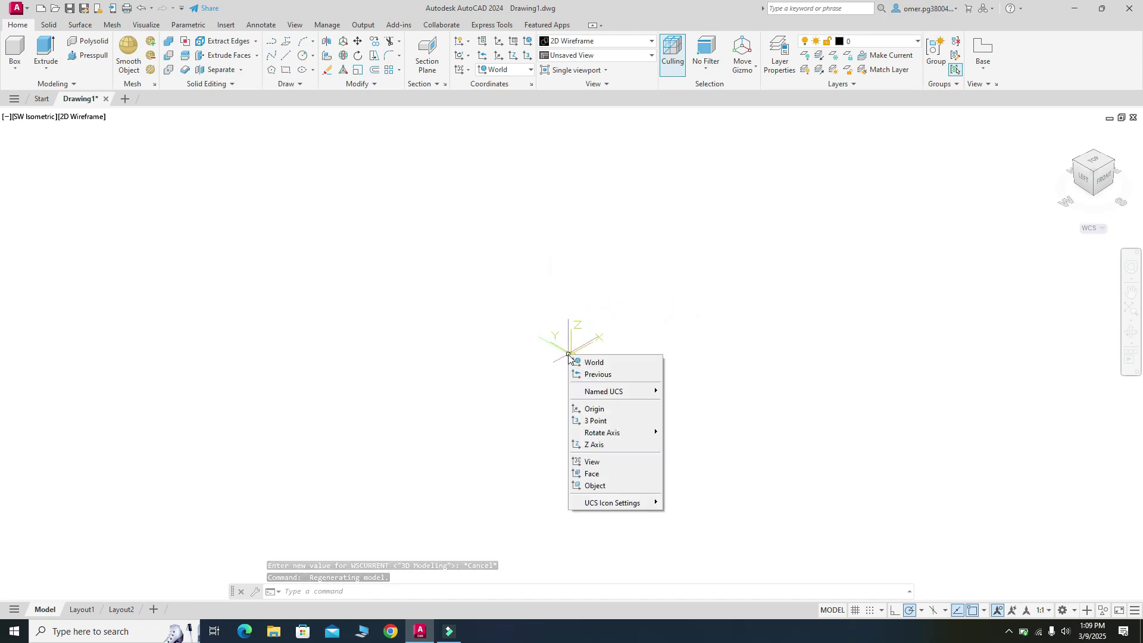
mouse_move(619, 503)
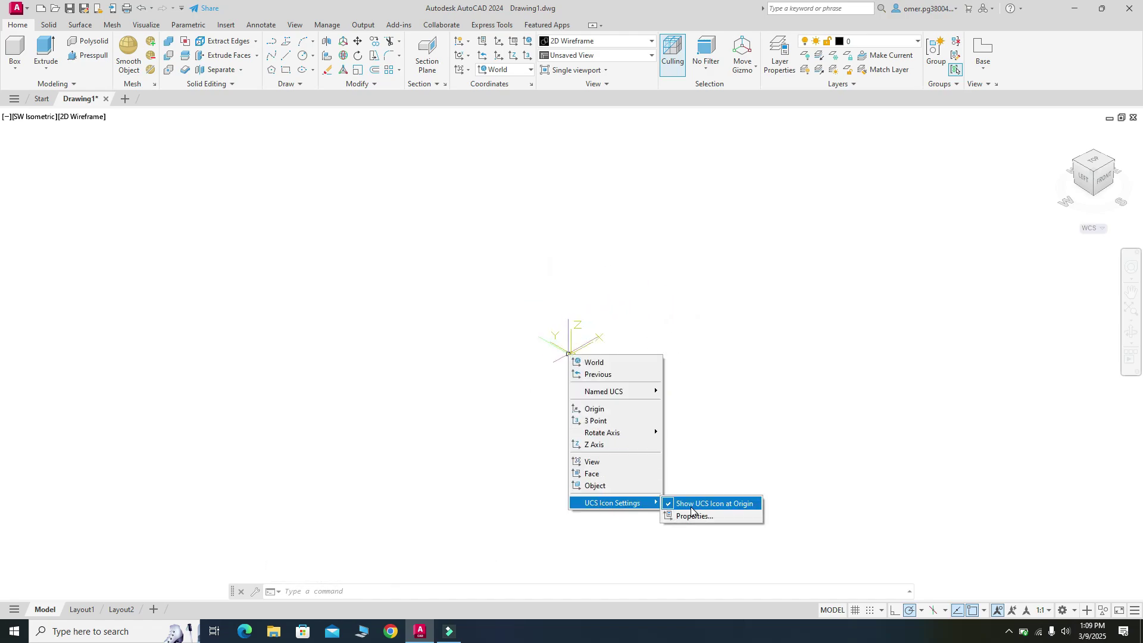
click(725, 504)
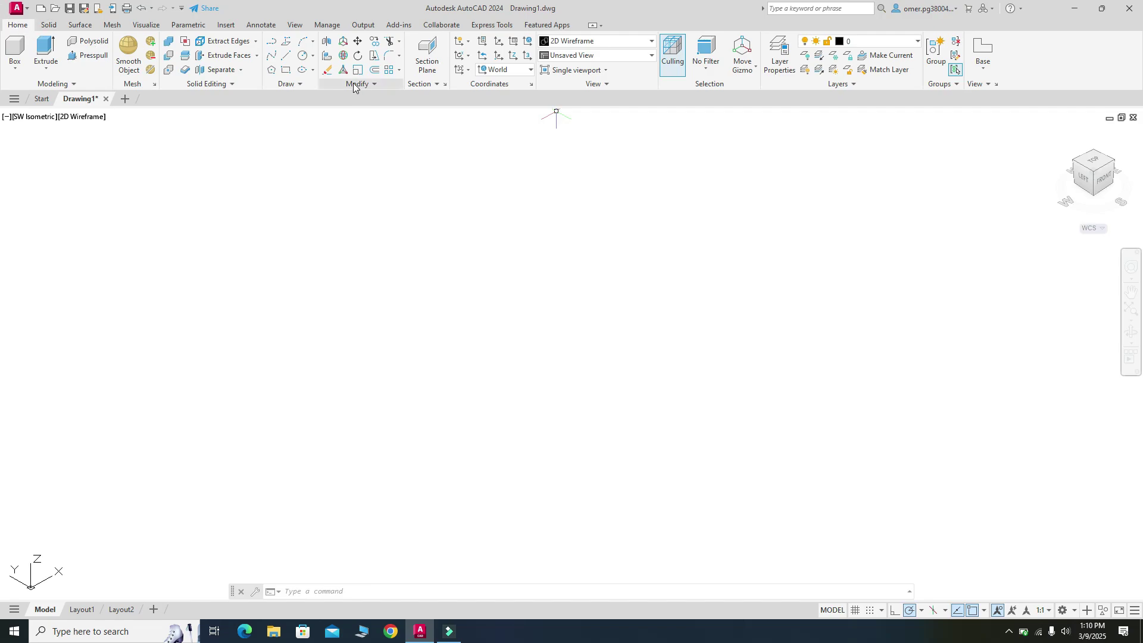
Draw two concentric centre-diameter circles with diameters 1.5 and 2.
click(312, 57)
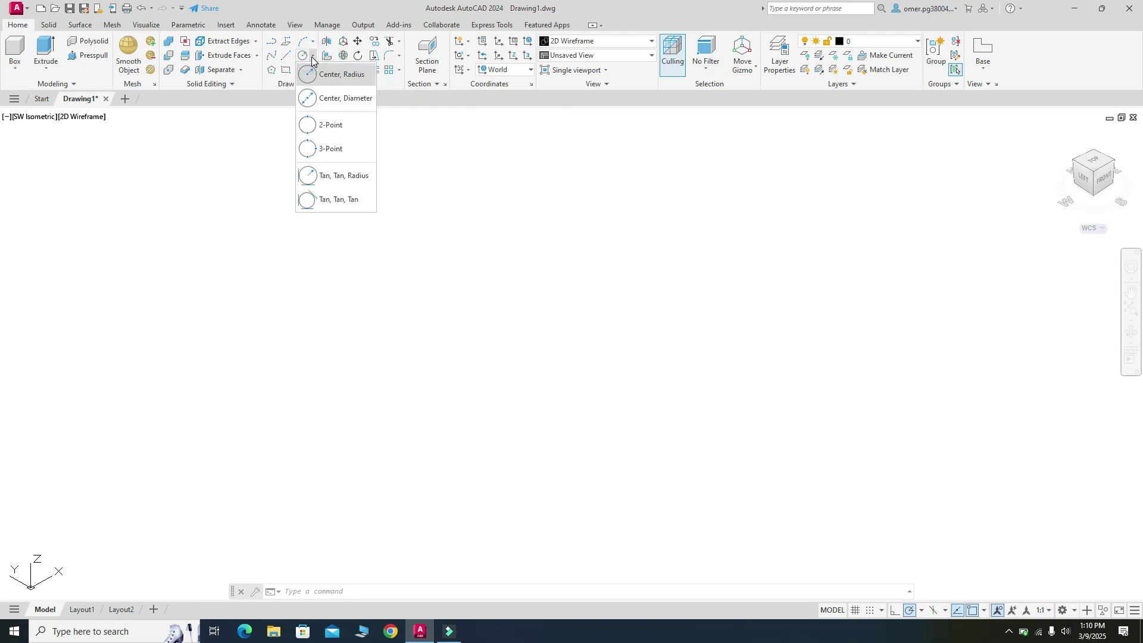
click(341, 99)
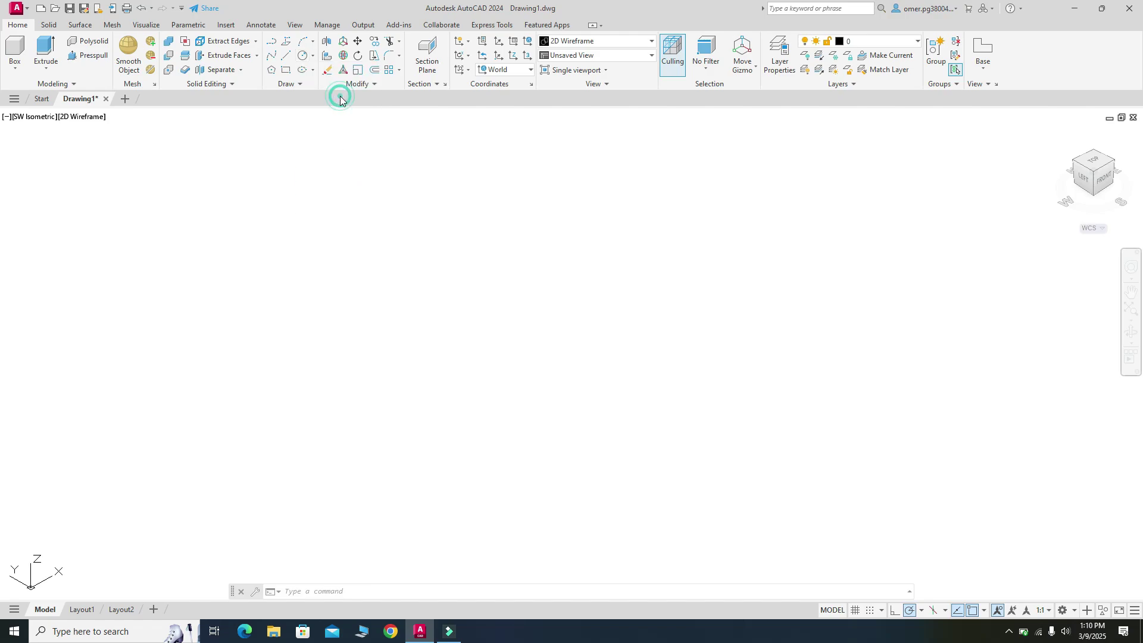
click(515, 340)
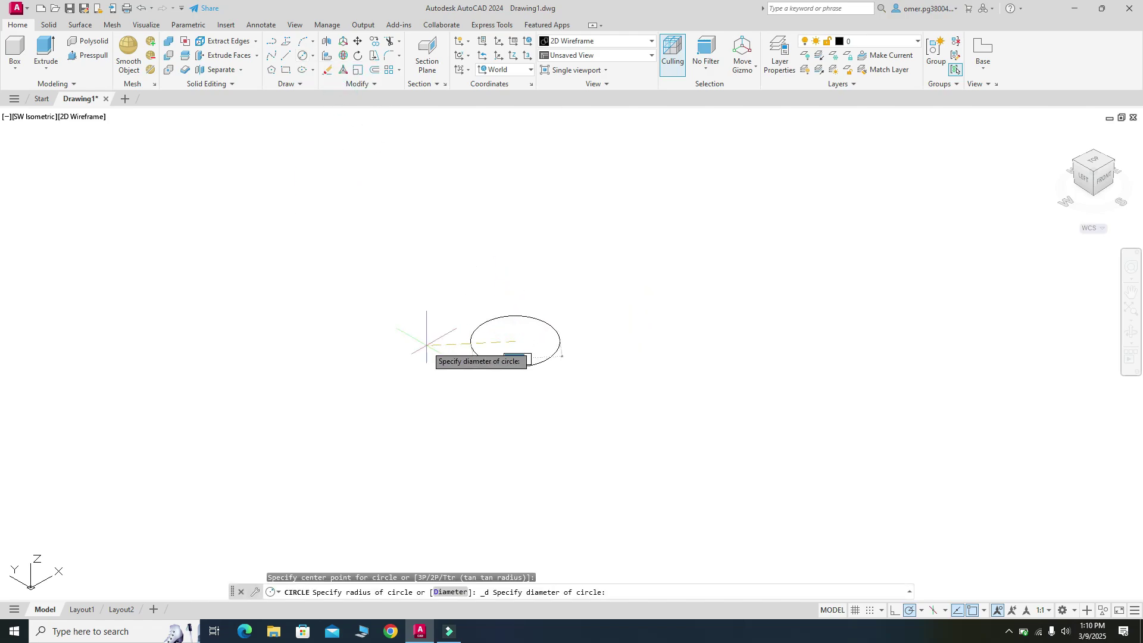
text(1.5)
key(Return)
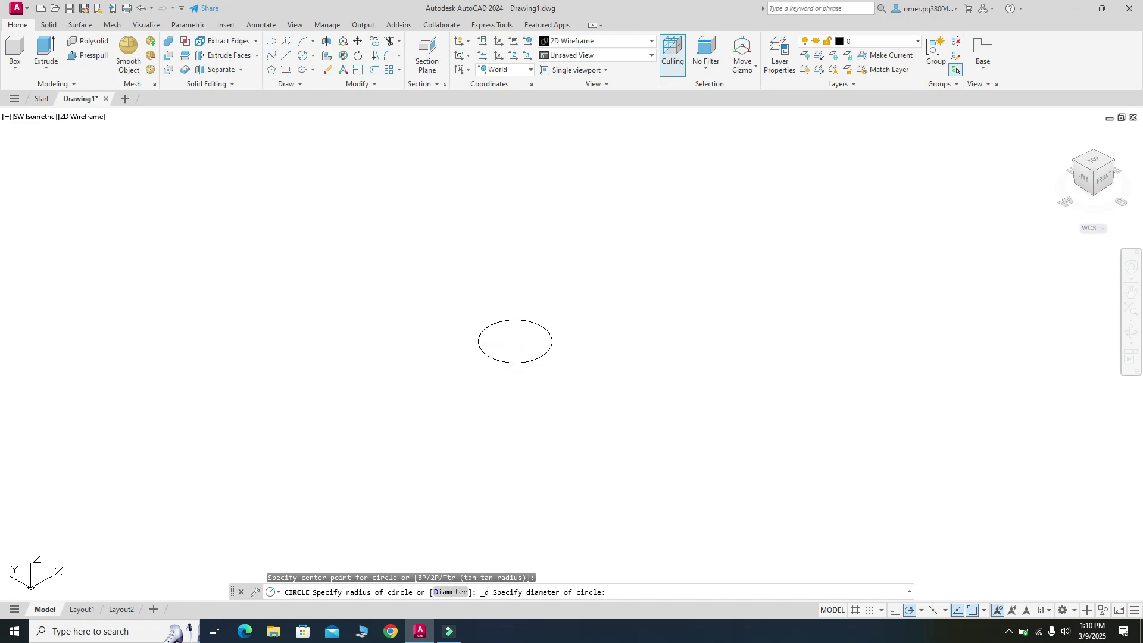
key(Escape)
scroll(528, 333, up, 3)
click(313, 56)
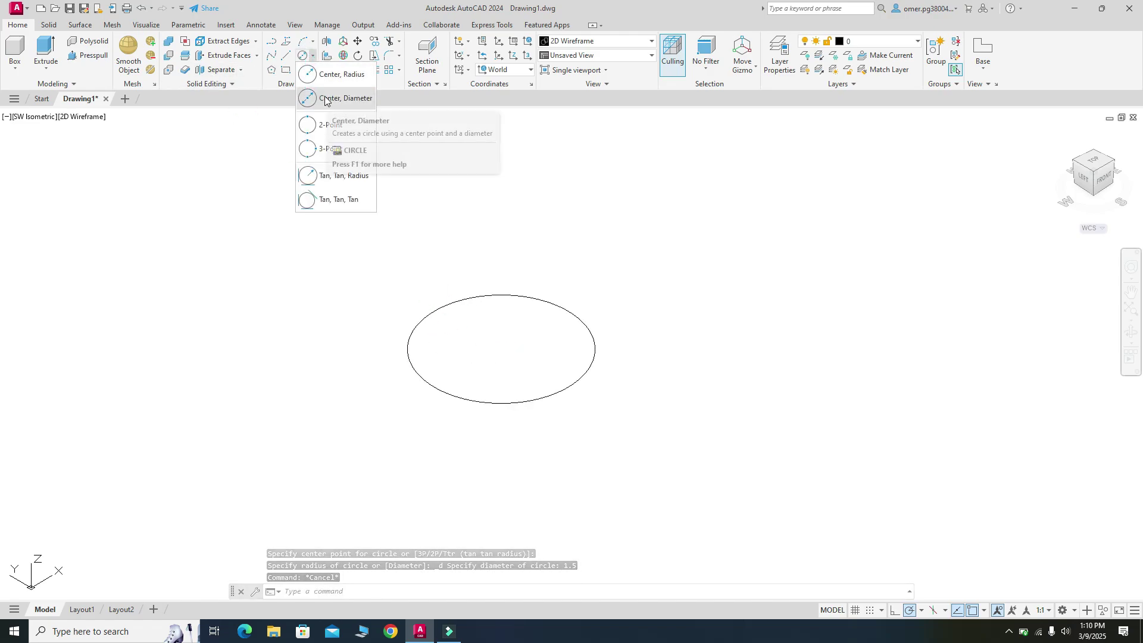
click(325, 100)
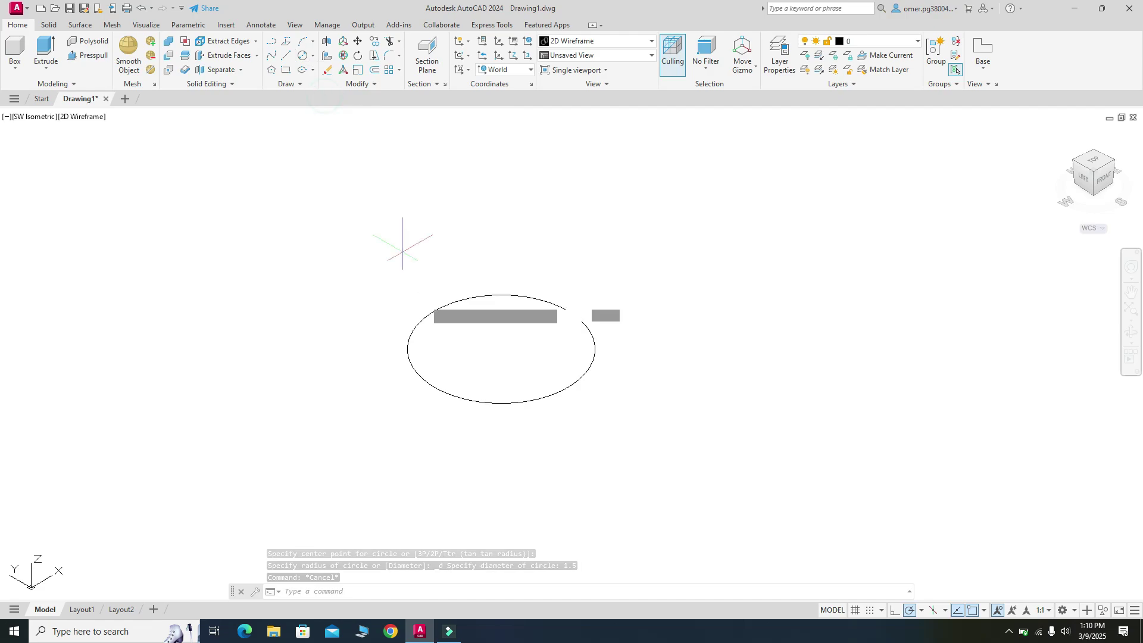
click(500, 350)
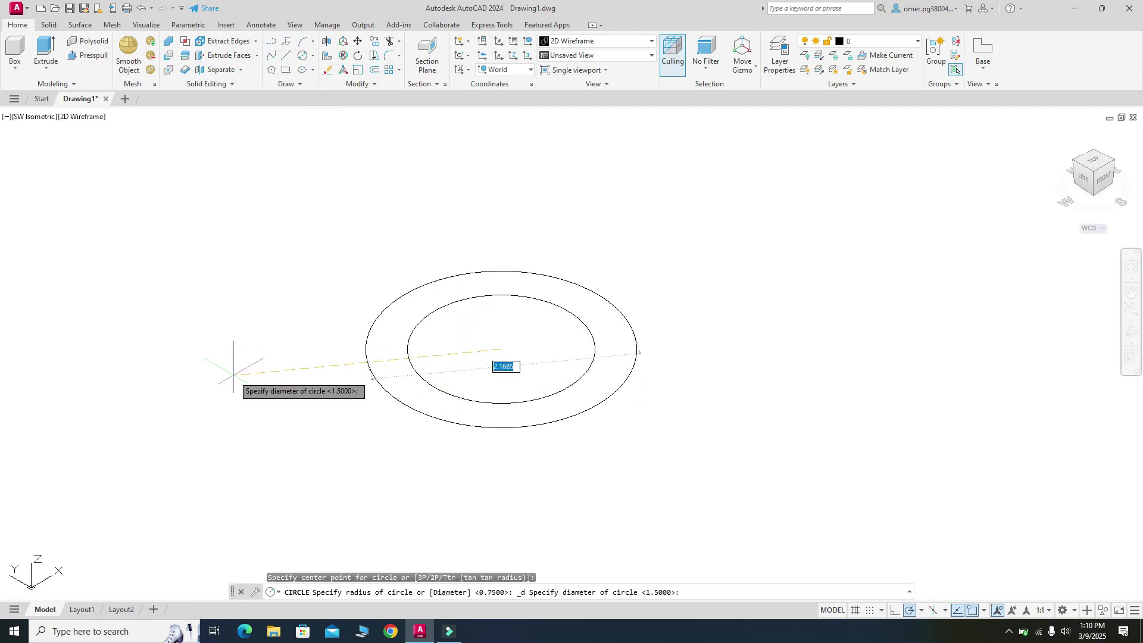
text(2)
key(Return)
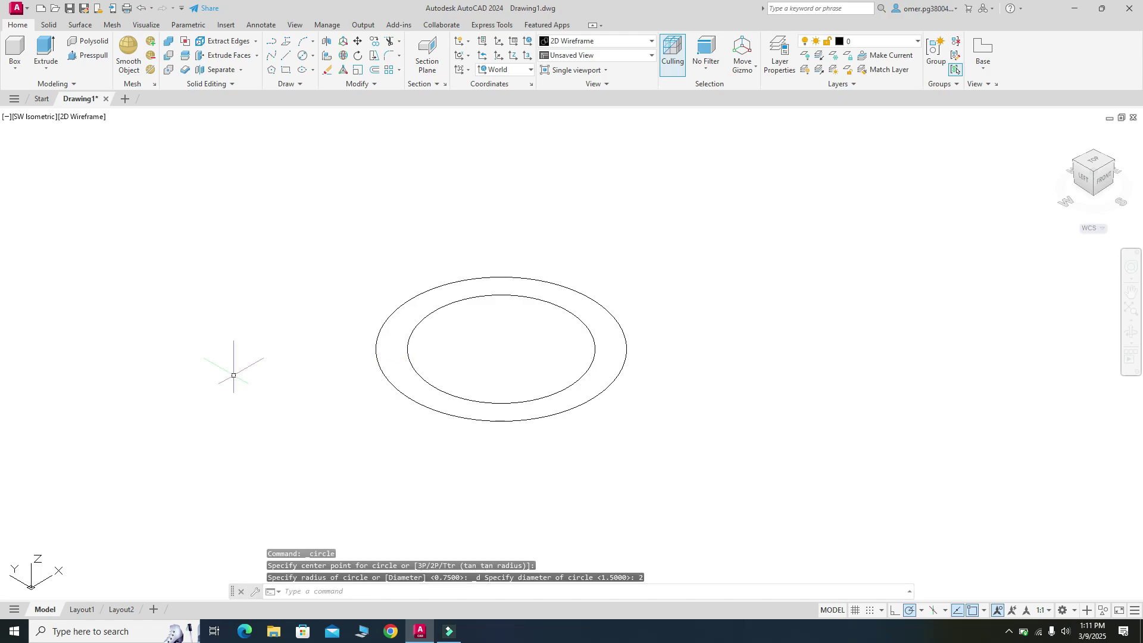
Add a 2.5-diameter circle and a fourth circle on the same shared centre.
click(312, 56)
click(325, 98)
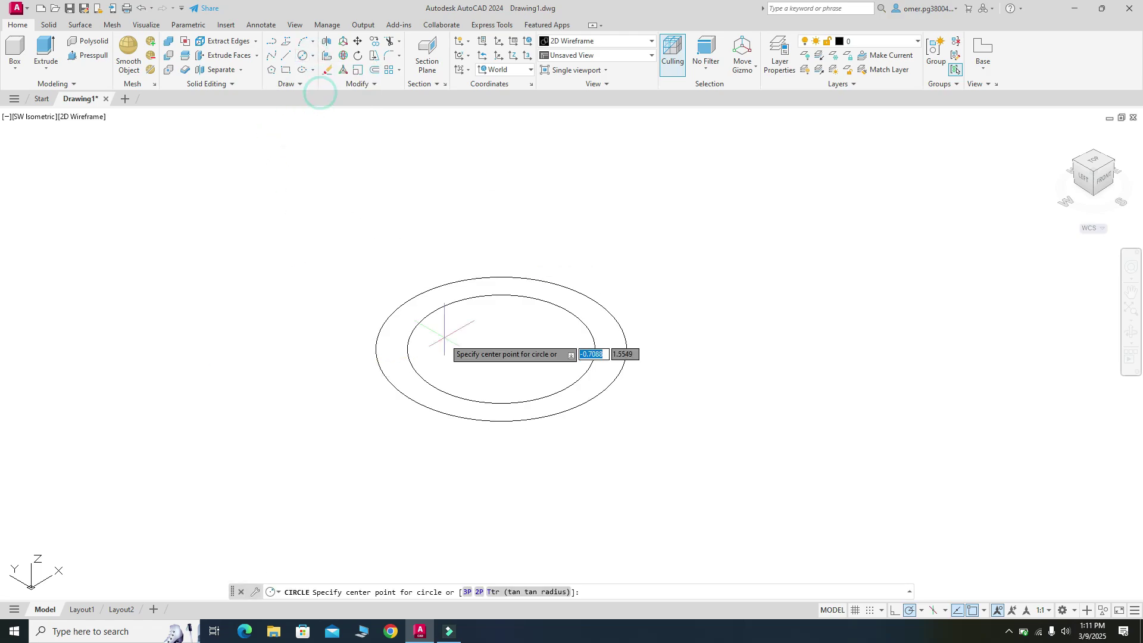
click(501, 350)
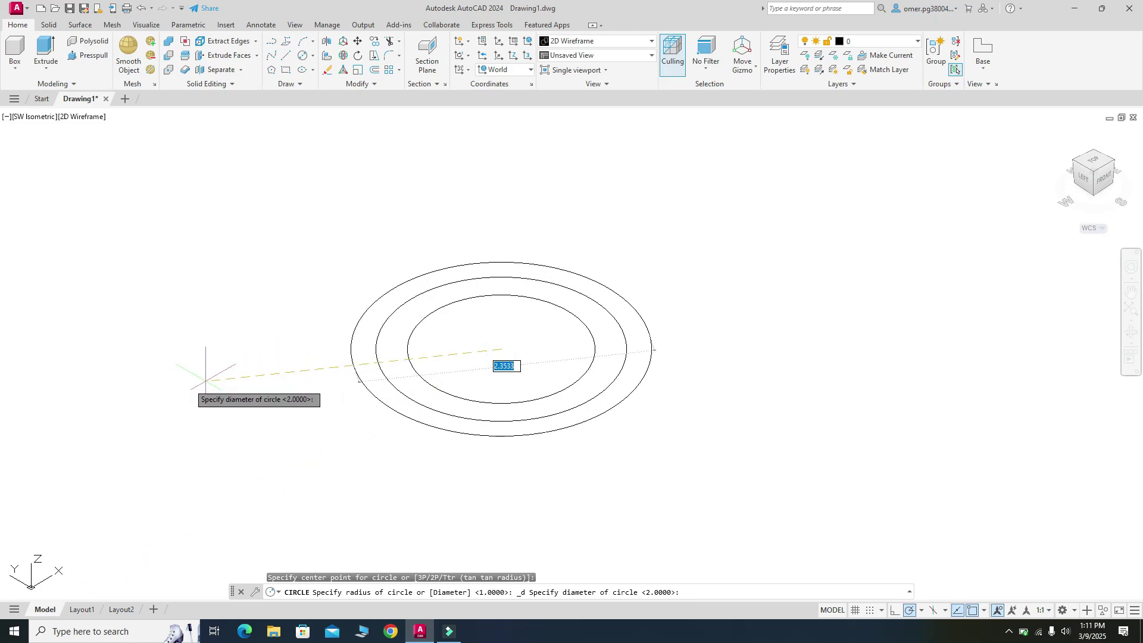
text(2)
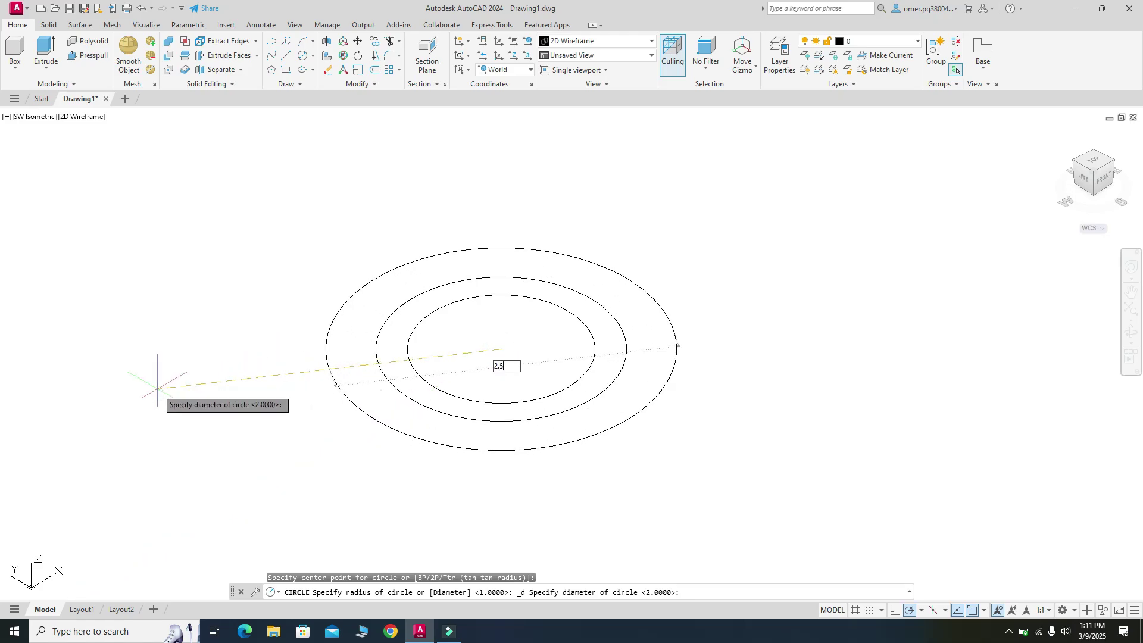
text(.5)
key(Return)
click(313, 55)
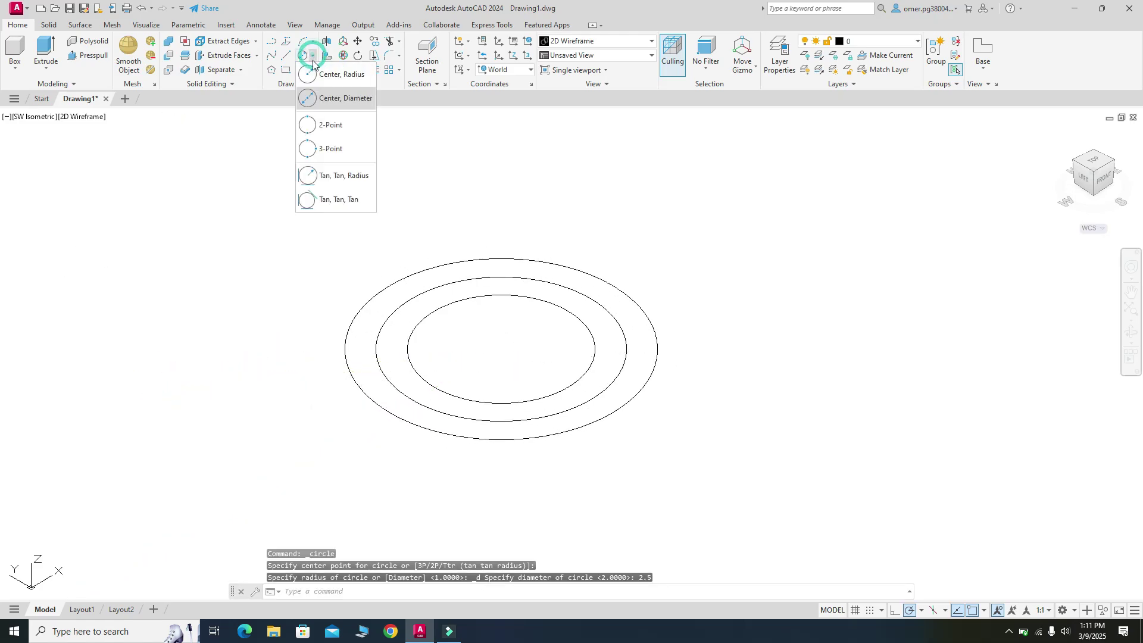
click(322, 99)
click(501, 350)
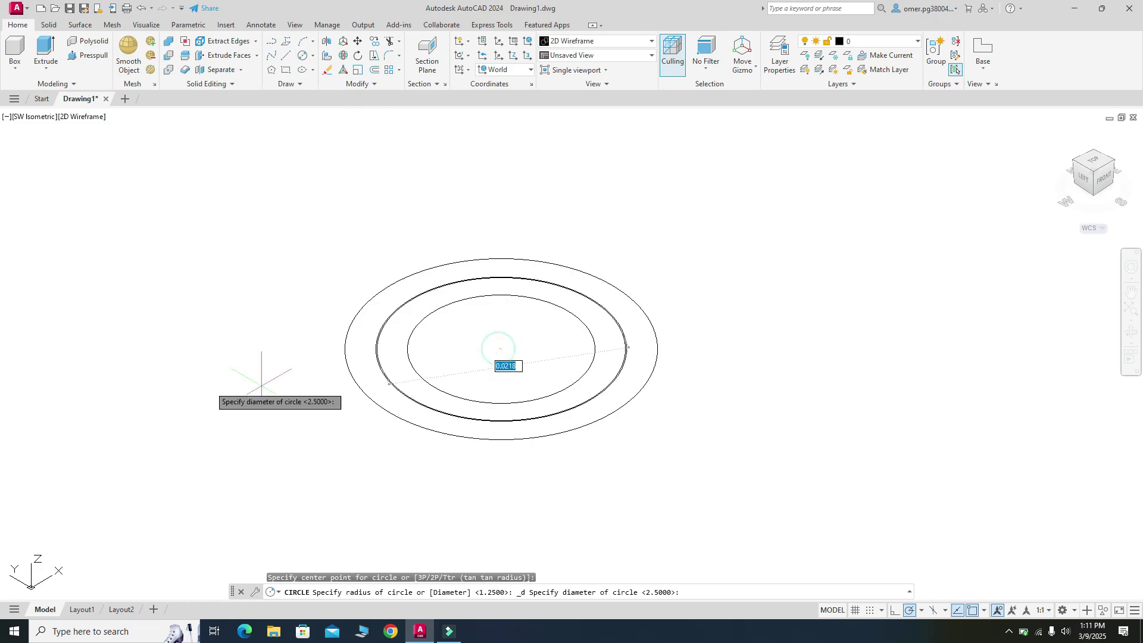
click(79, 411)
scroll(346, 309, down, 3)
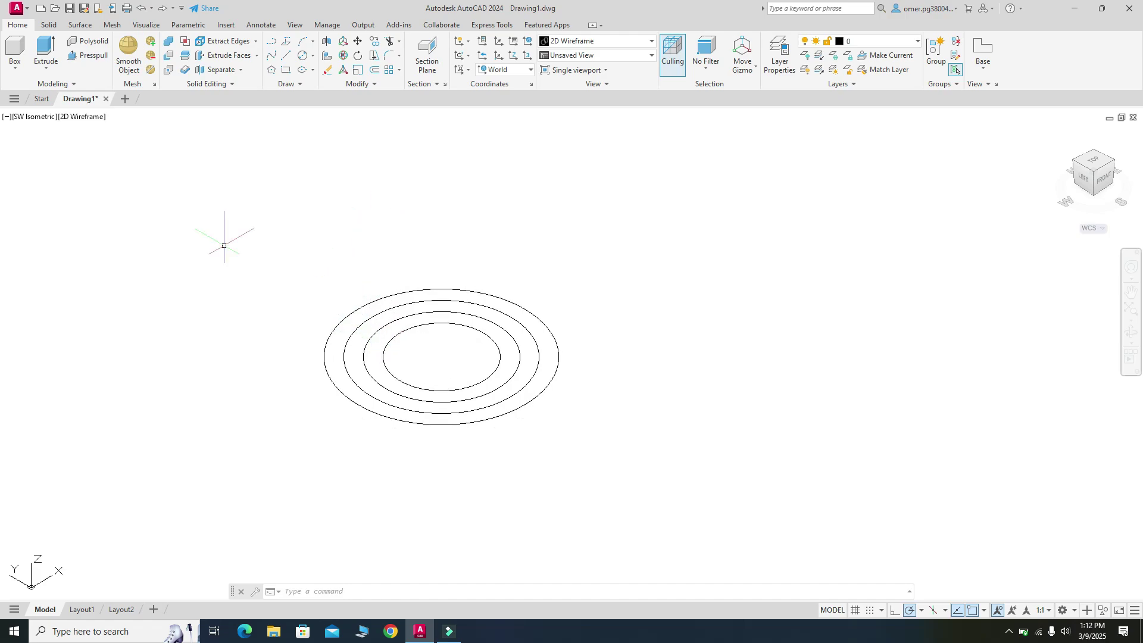
Move three of the circles up 2 units with Ortho turned on.
click(386, 345)
click(349, 334)
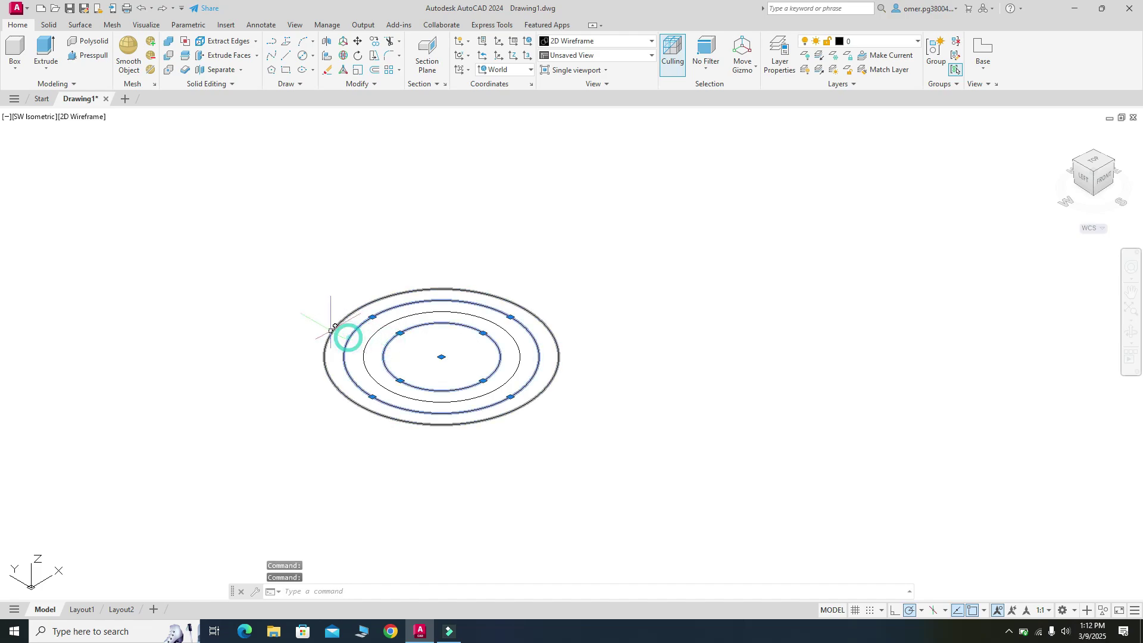
click(334, 327)
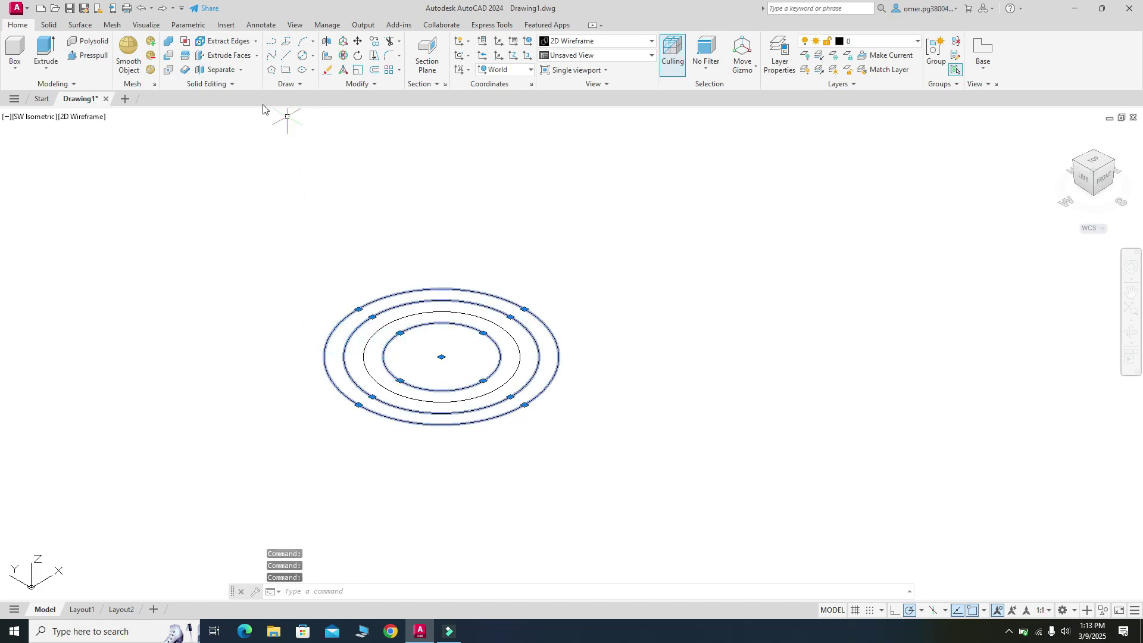
click(357, 40)
click(441, 356)
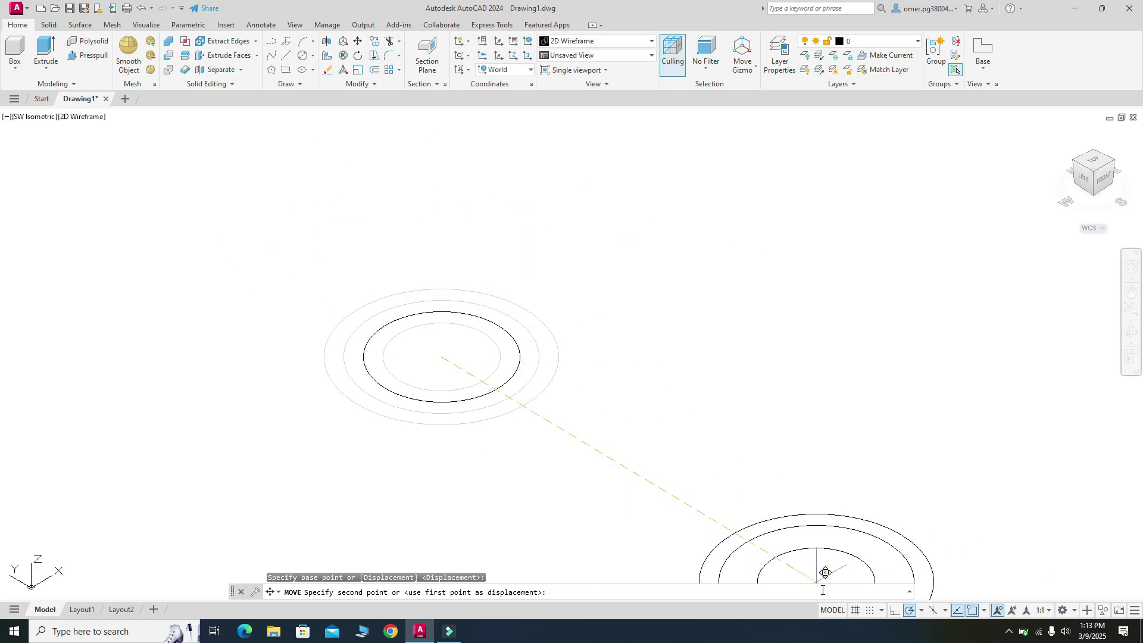
click(894, 610)
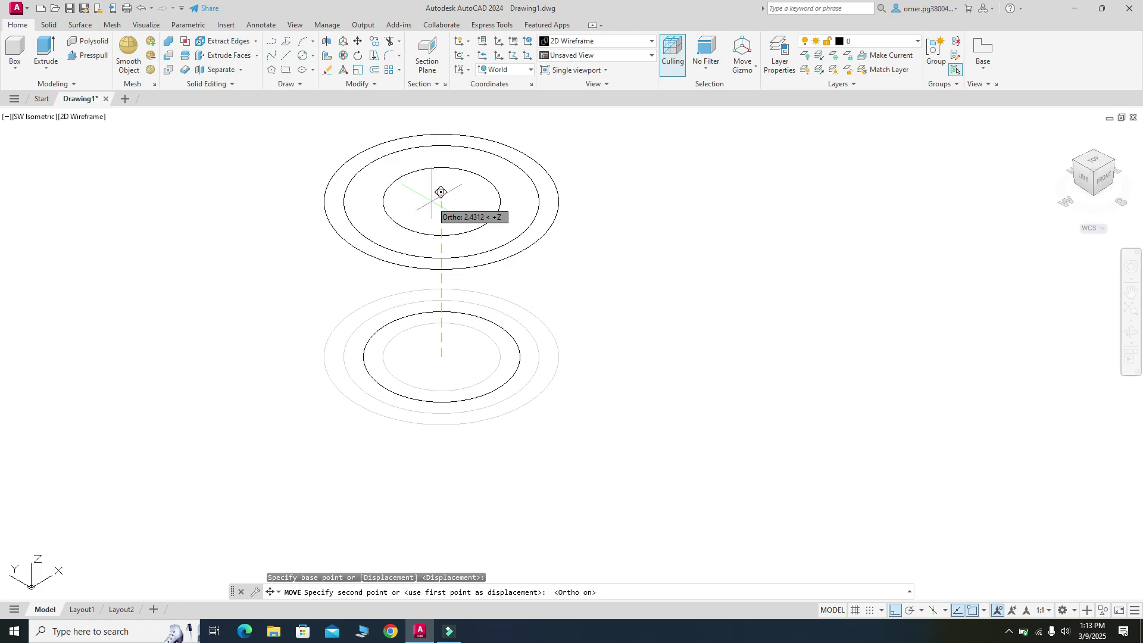
text(2)
key(Return)
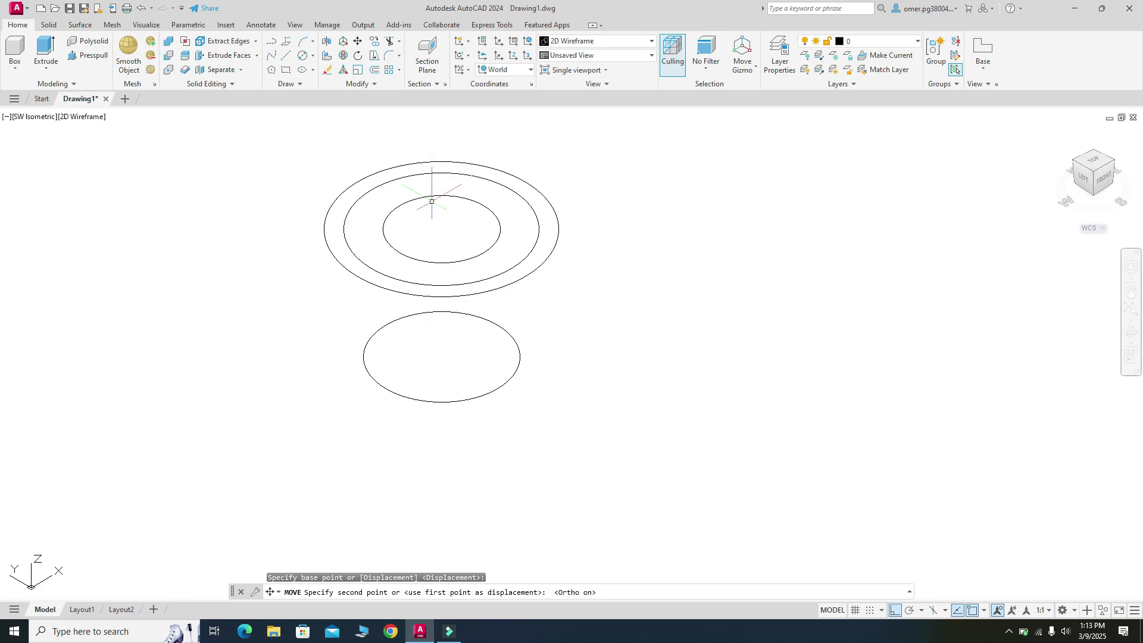
key(Escape)
Raise the two inner circles a further 1.5 units.
middle_drag(375, 153, 402, 271)
click(435, 312)
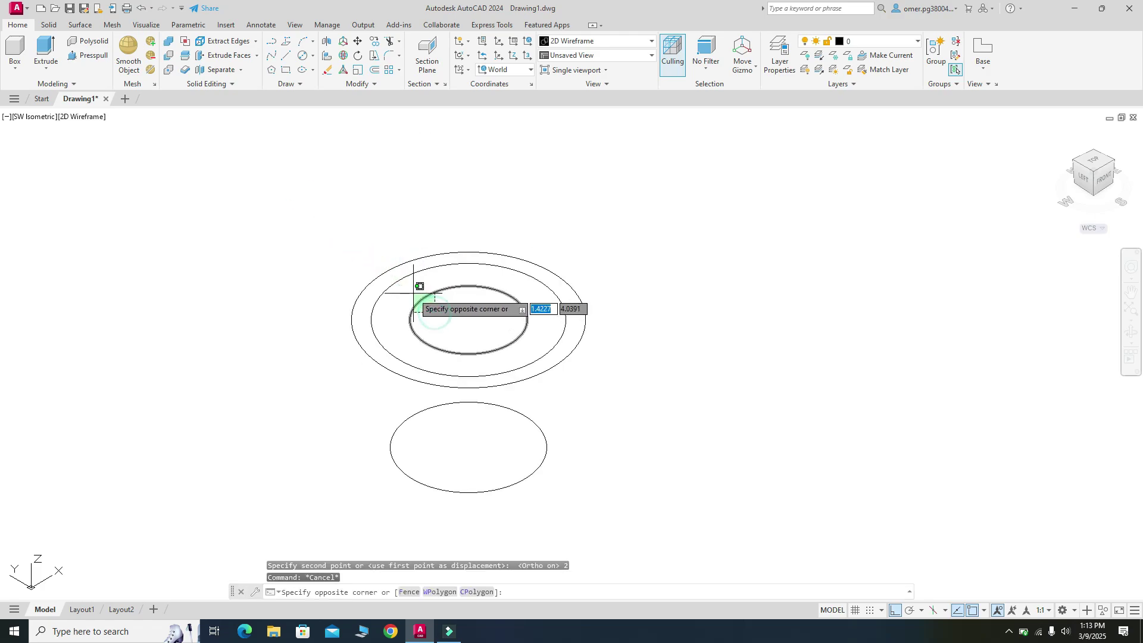
click(384, 279)
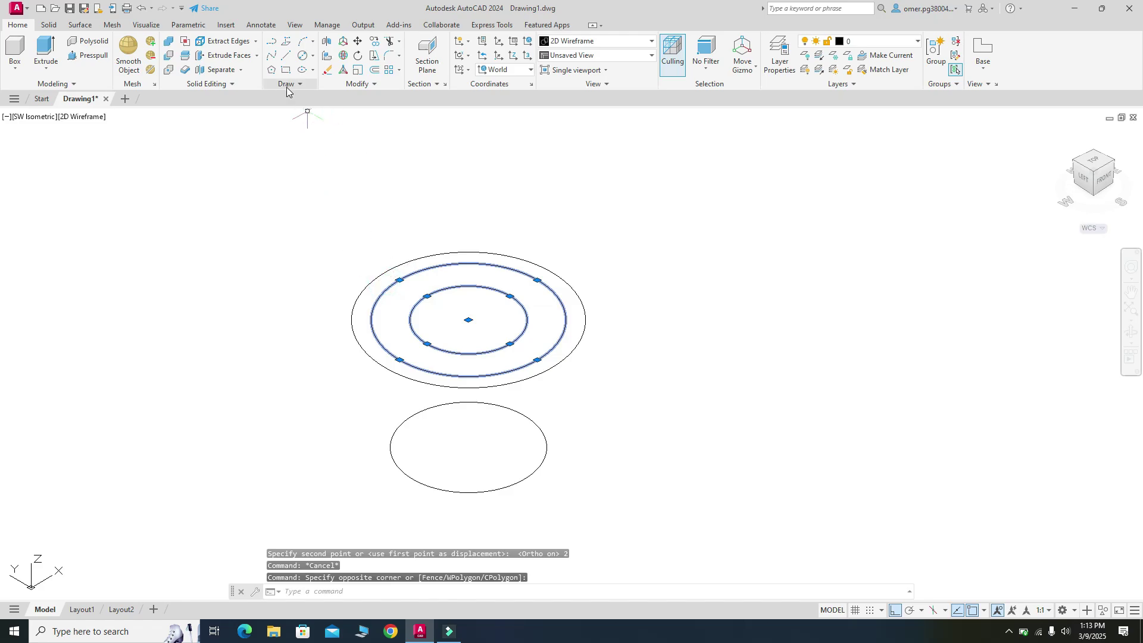
click(358, 41)
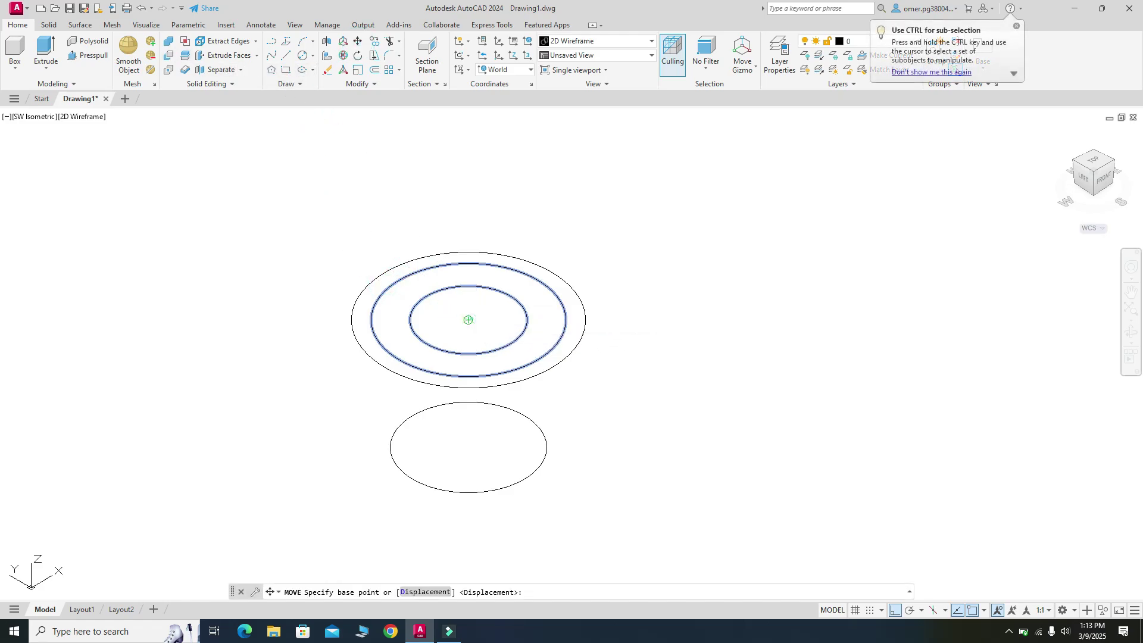
click(468, 319)
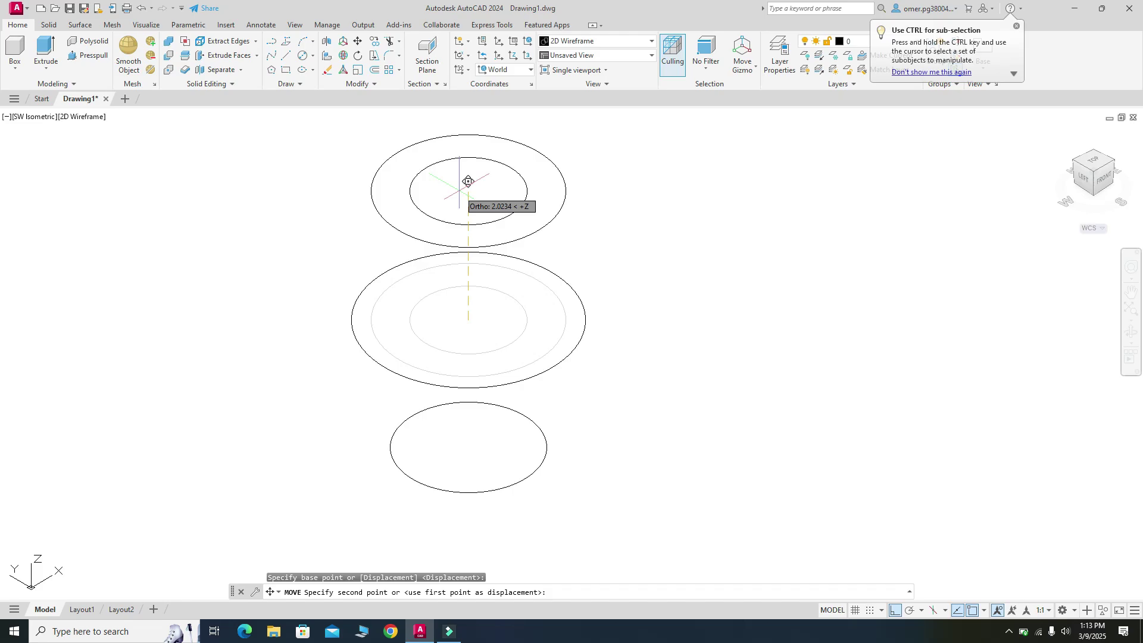
text(1.5)
key(Return)
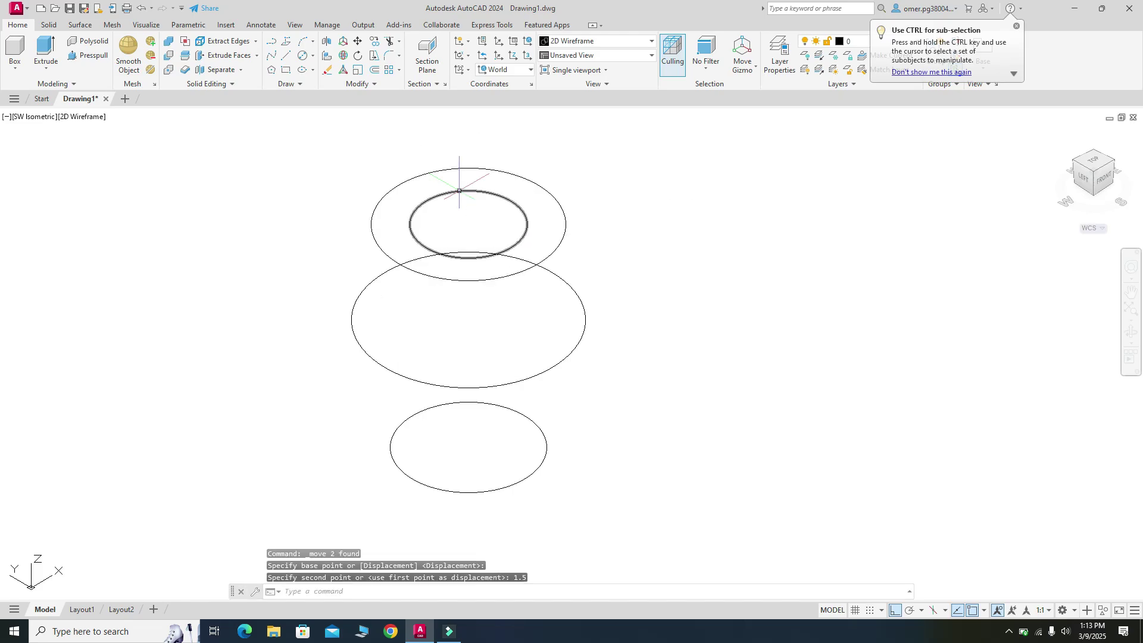
Raise the upper outer circle 1.5 units along Z.
middle_drag(460, 192, 452, 246)
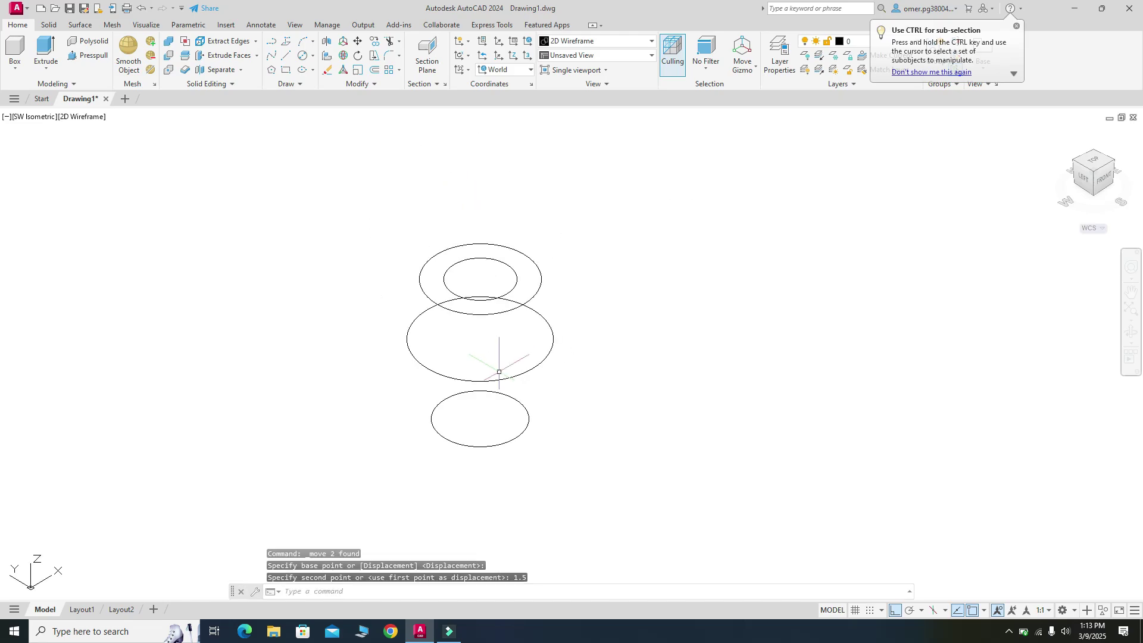
click(370, 258)
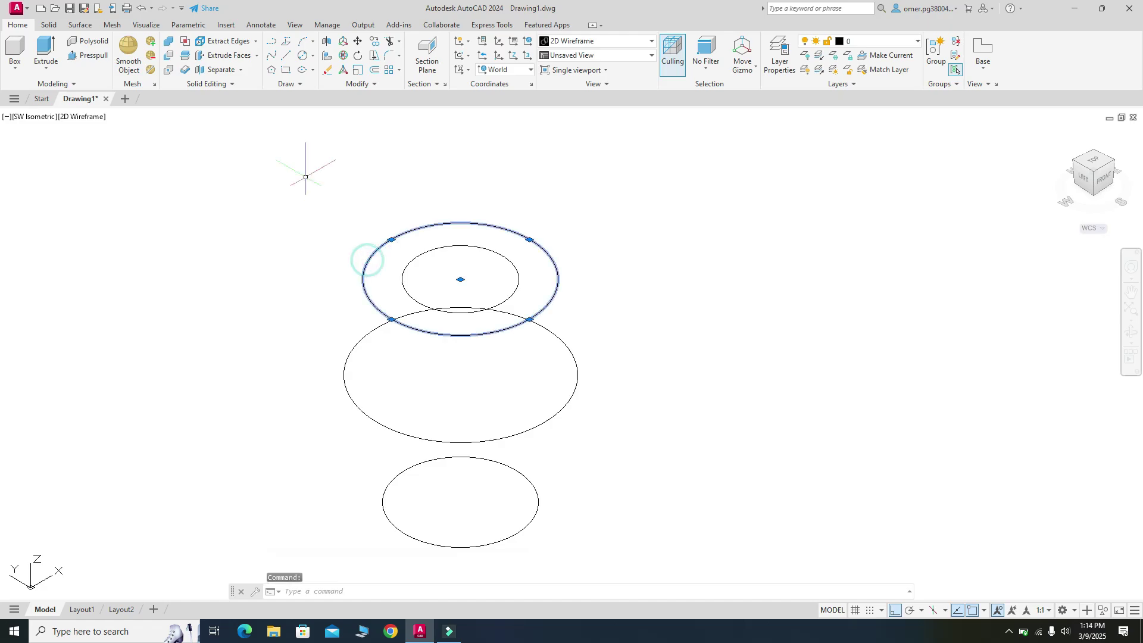
click(358, 41)
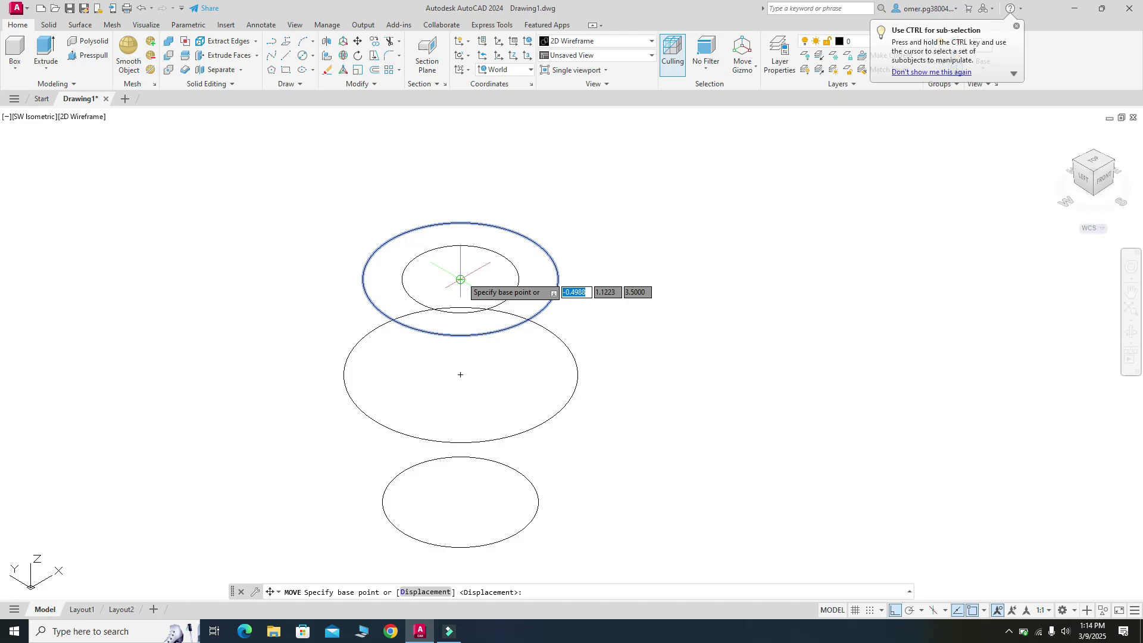
click(462, 277)
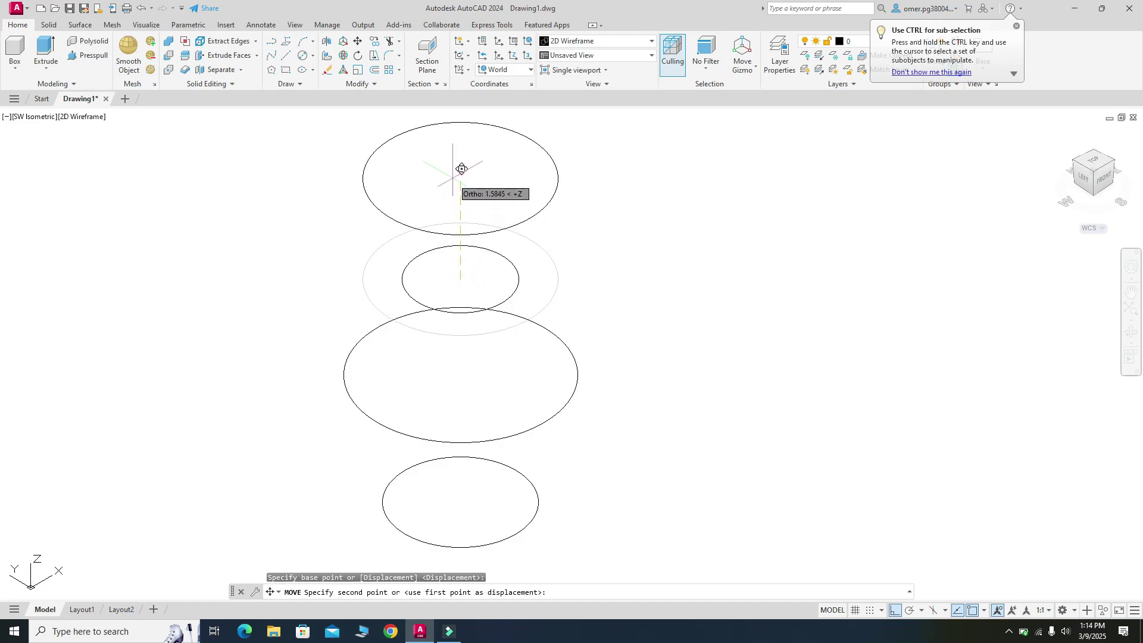
text(1.5)
key(Return)
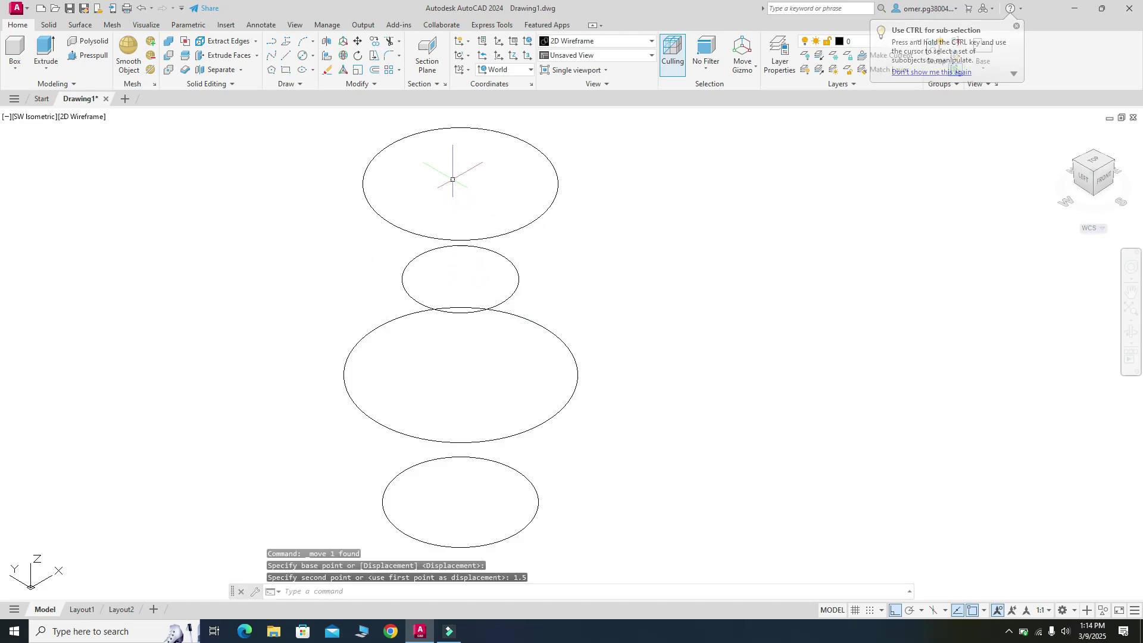
scroll(477, 321, down, 2)
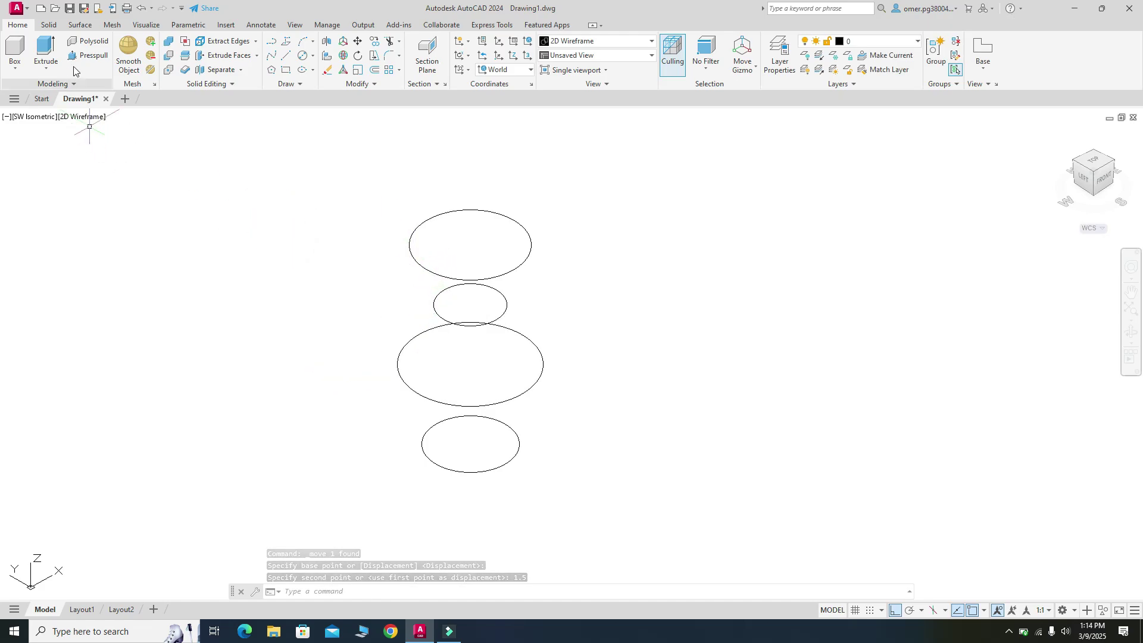
click(50, 67)
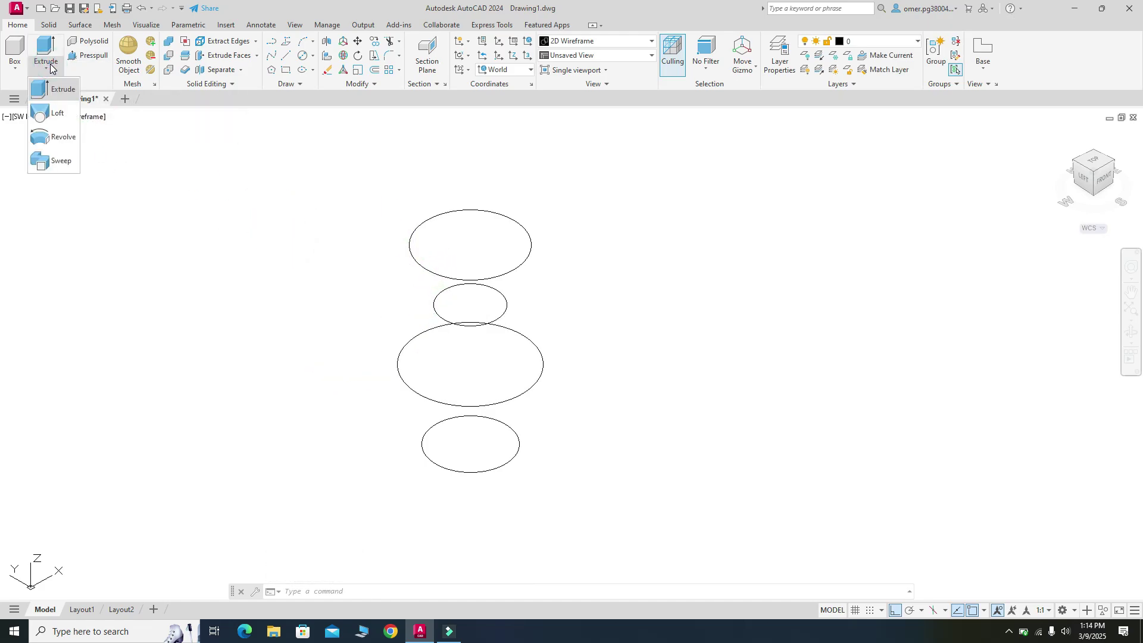
Loft the four circles from bottom to top using cross sections only.
click(55, 114)
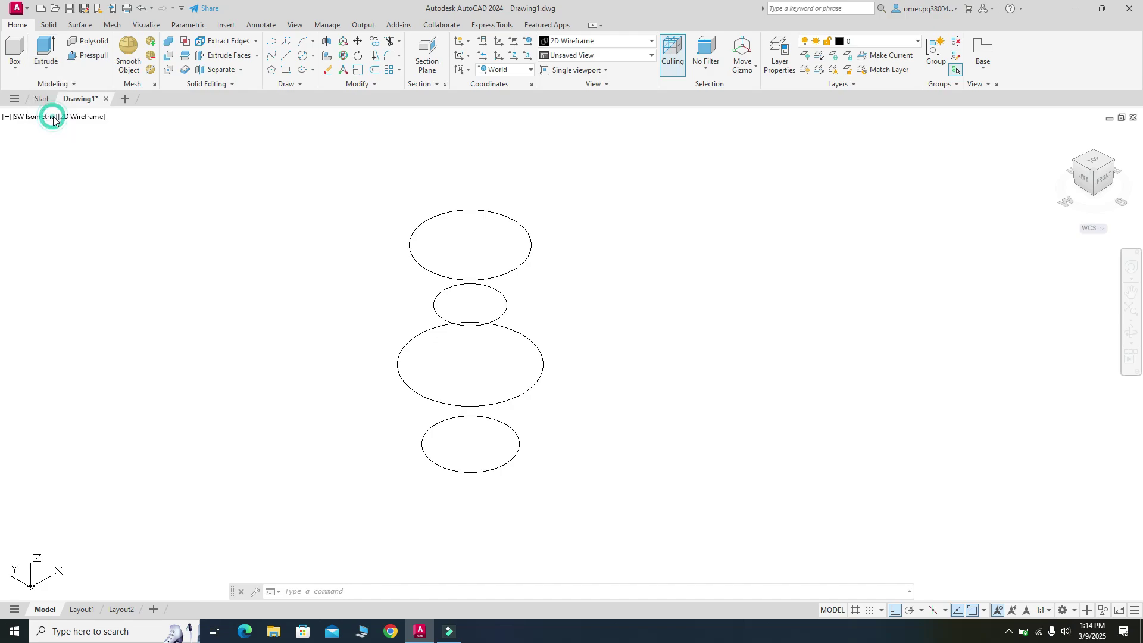
click(423, 444)
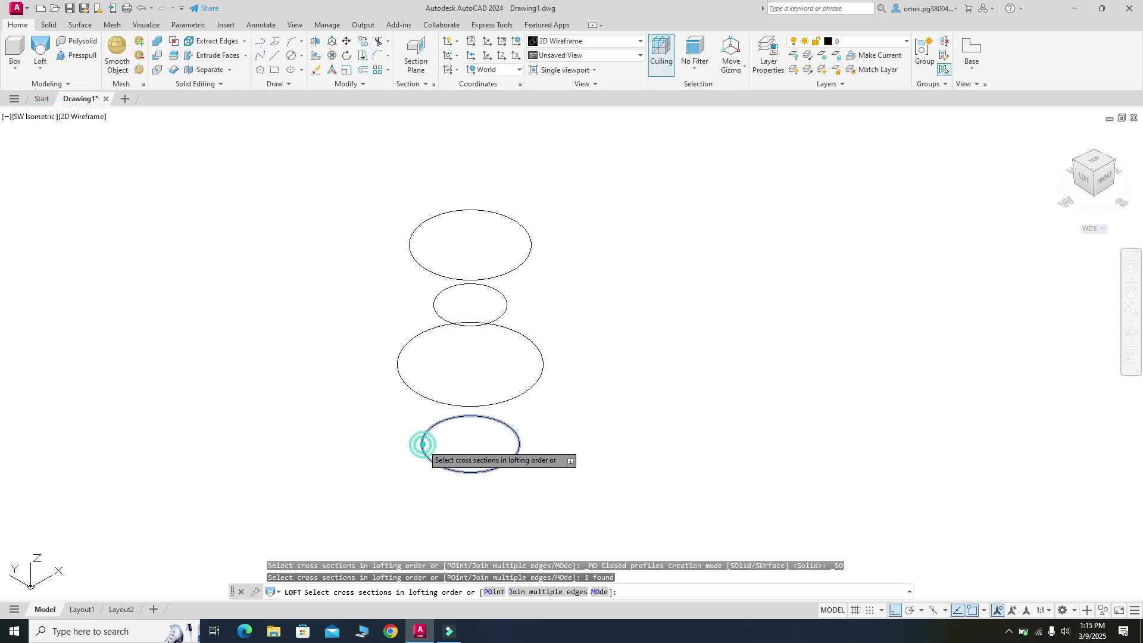
click(398, 373)
click(434, 306)
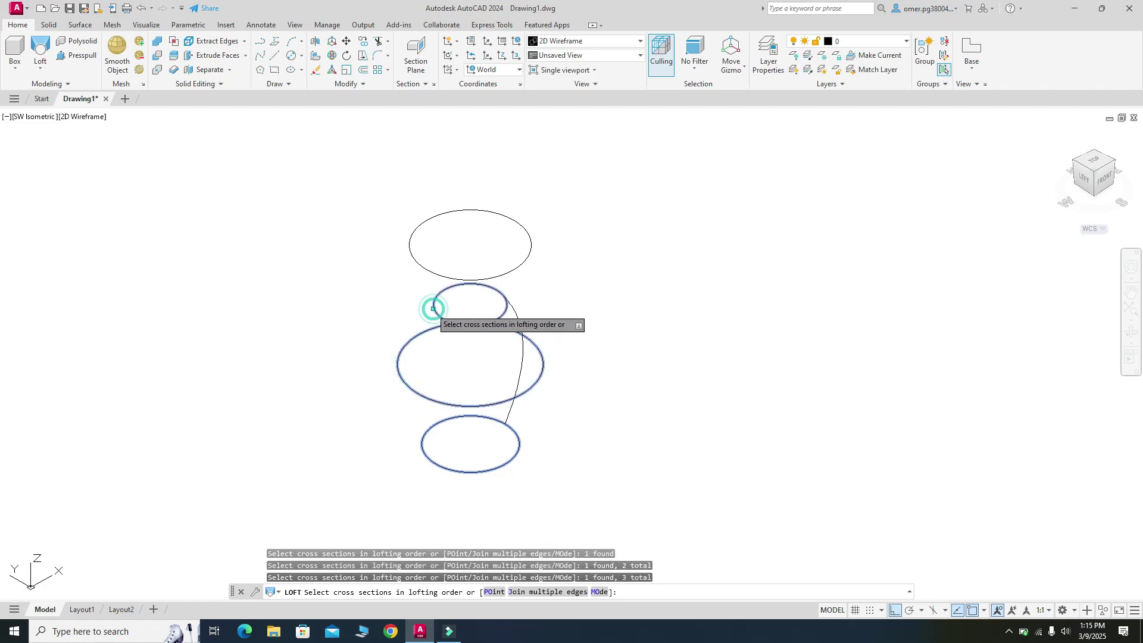
click(415, 246)
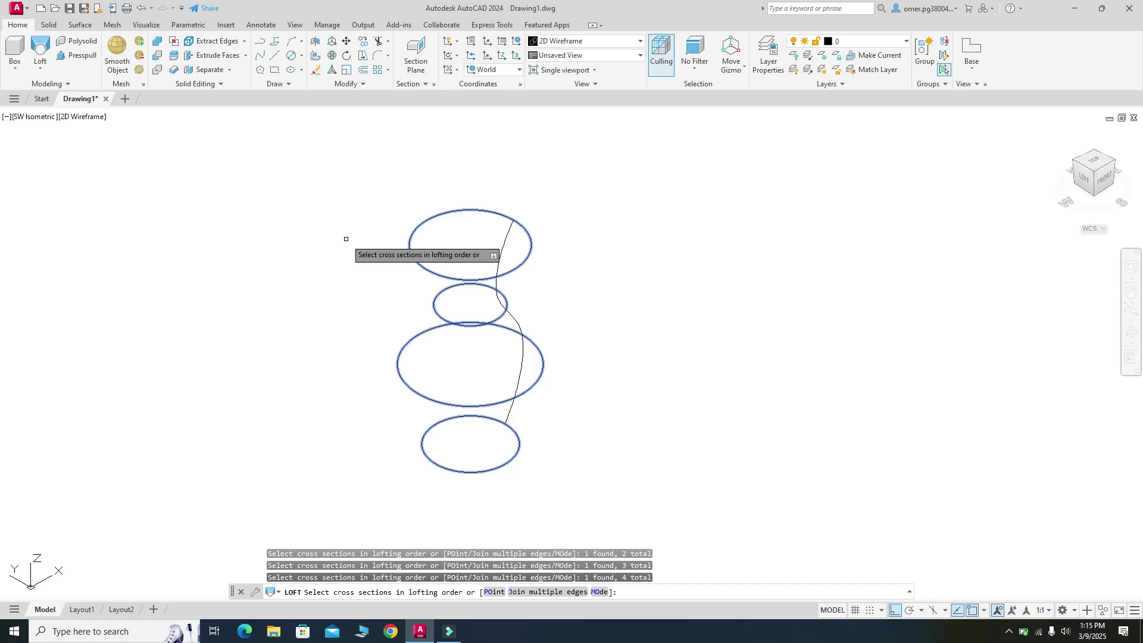
key(Return)
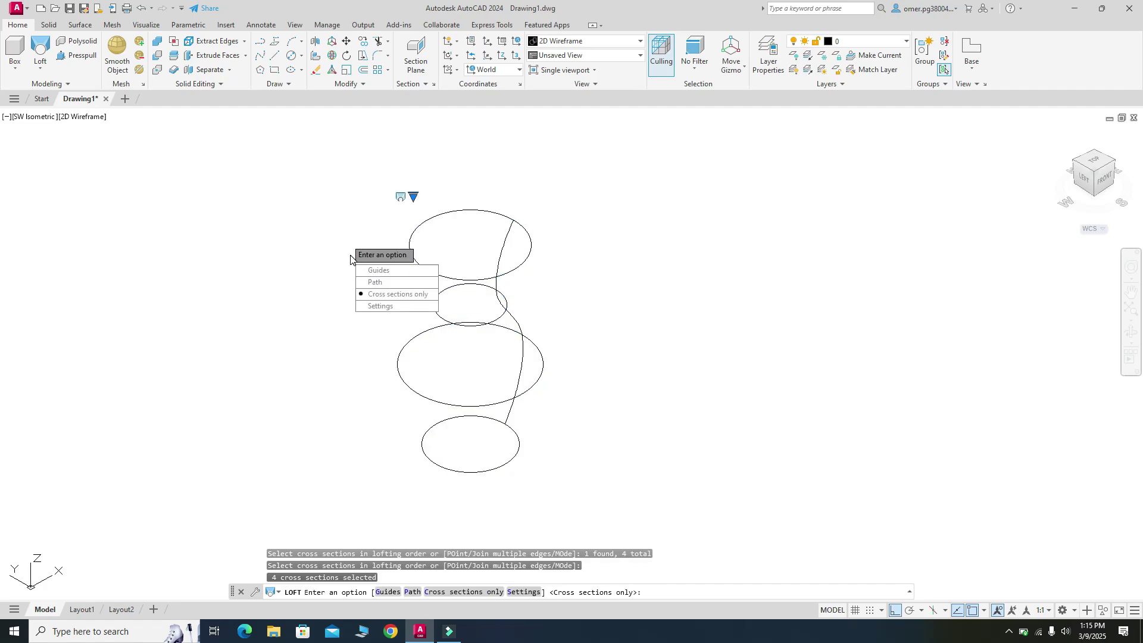
click(381, 294)
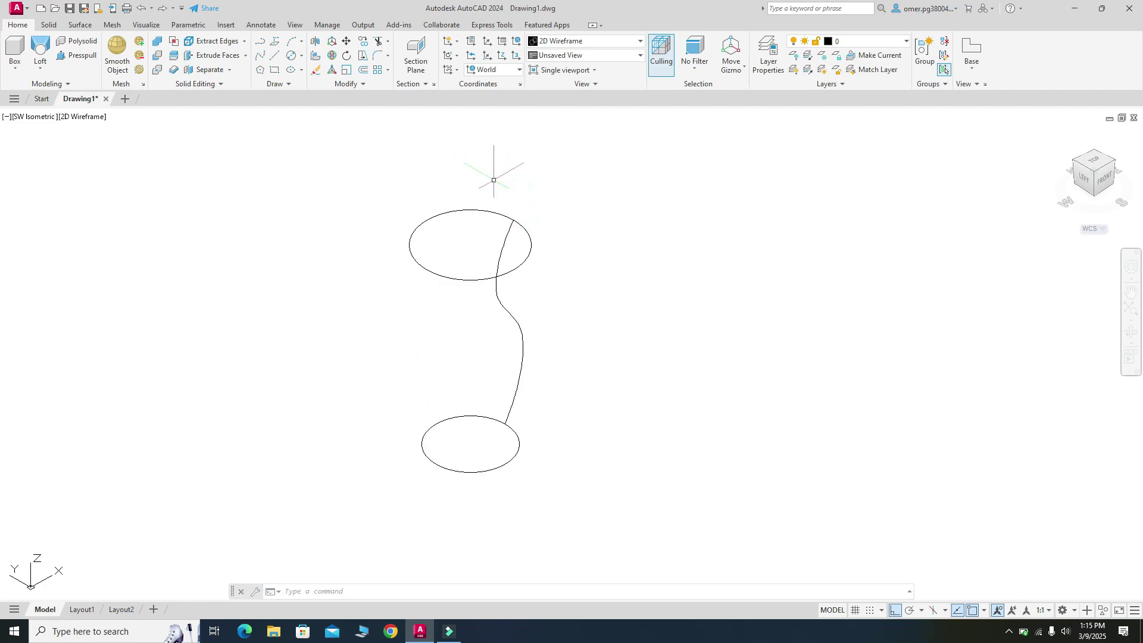
Apply the Shaded with edges visual style and orbit the vase to show its underside.
click(601, 43)
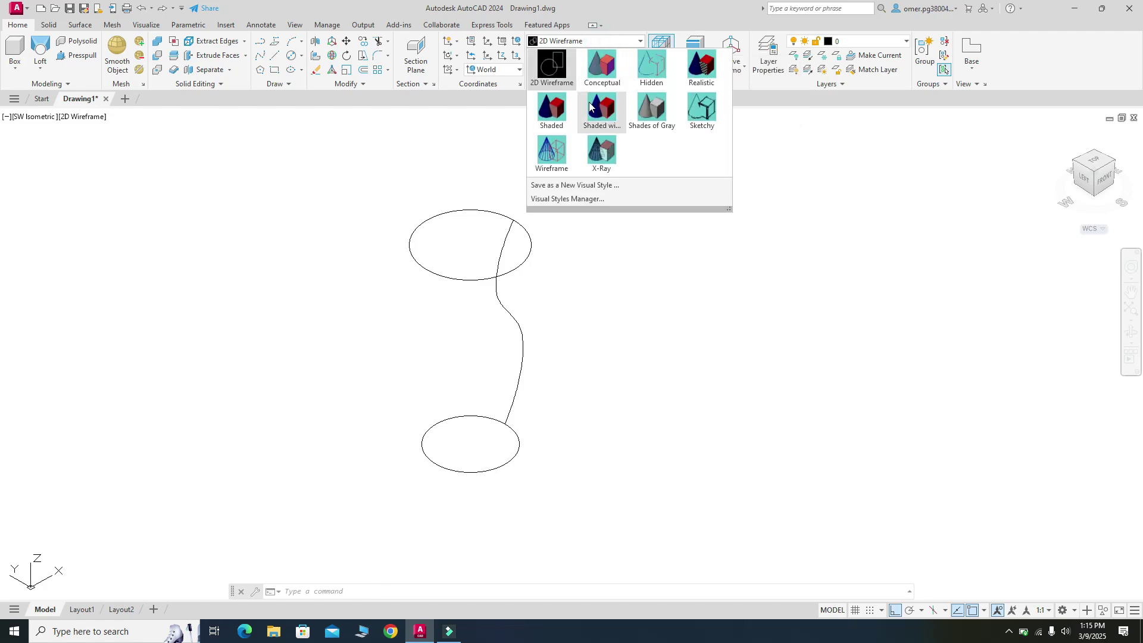
click(600, 108)
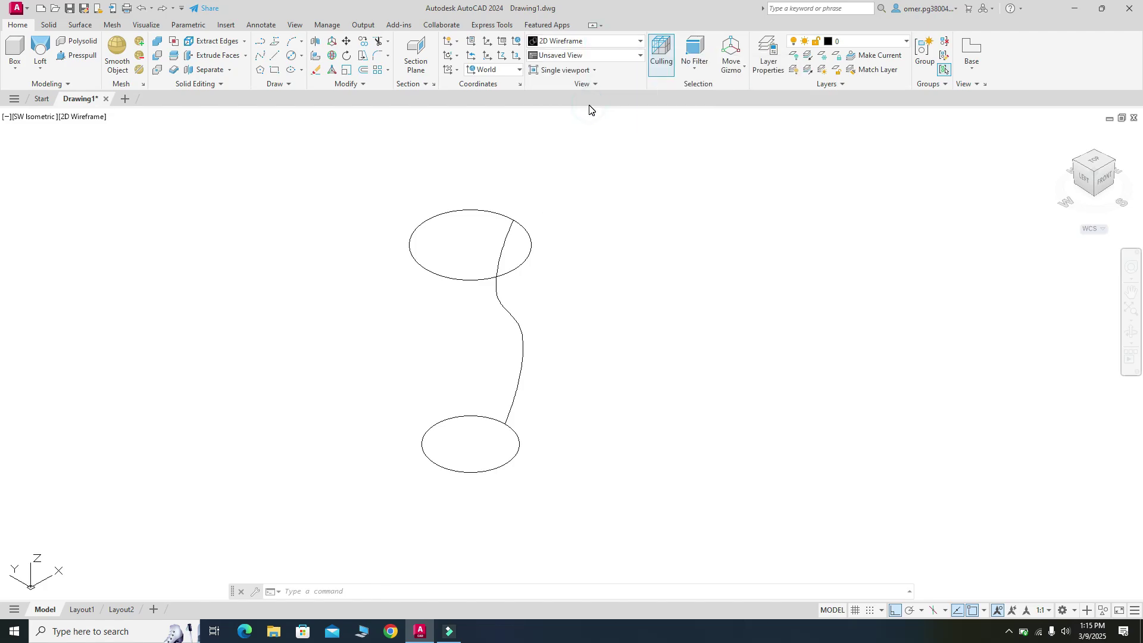
scroll(353, 219, down, 2)
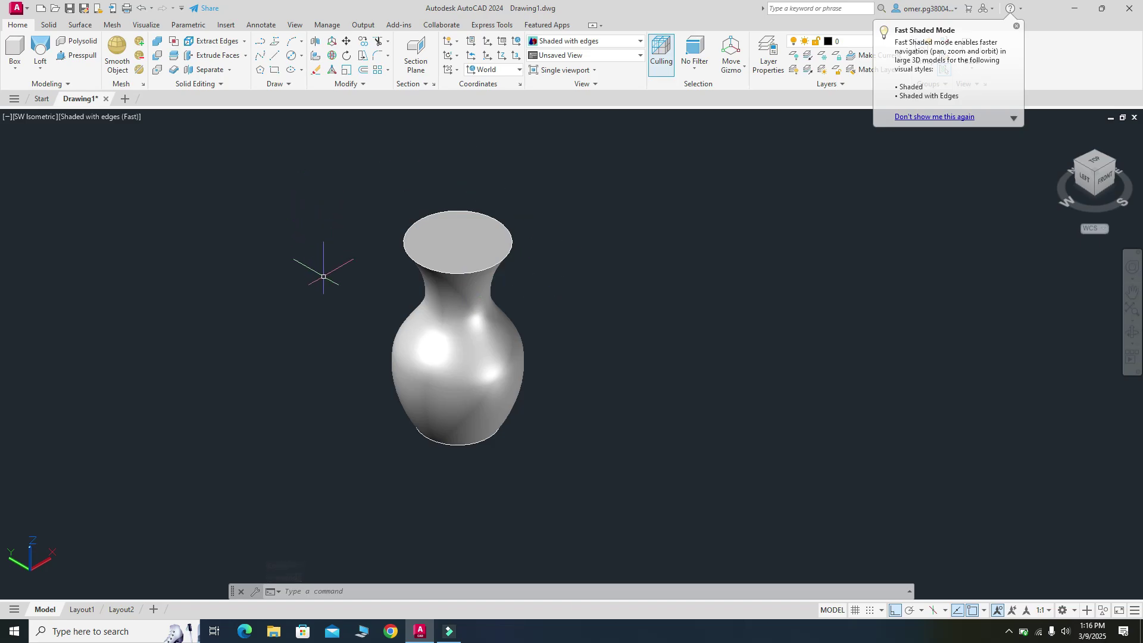
scroll(323, 277, up, 2)
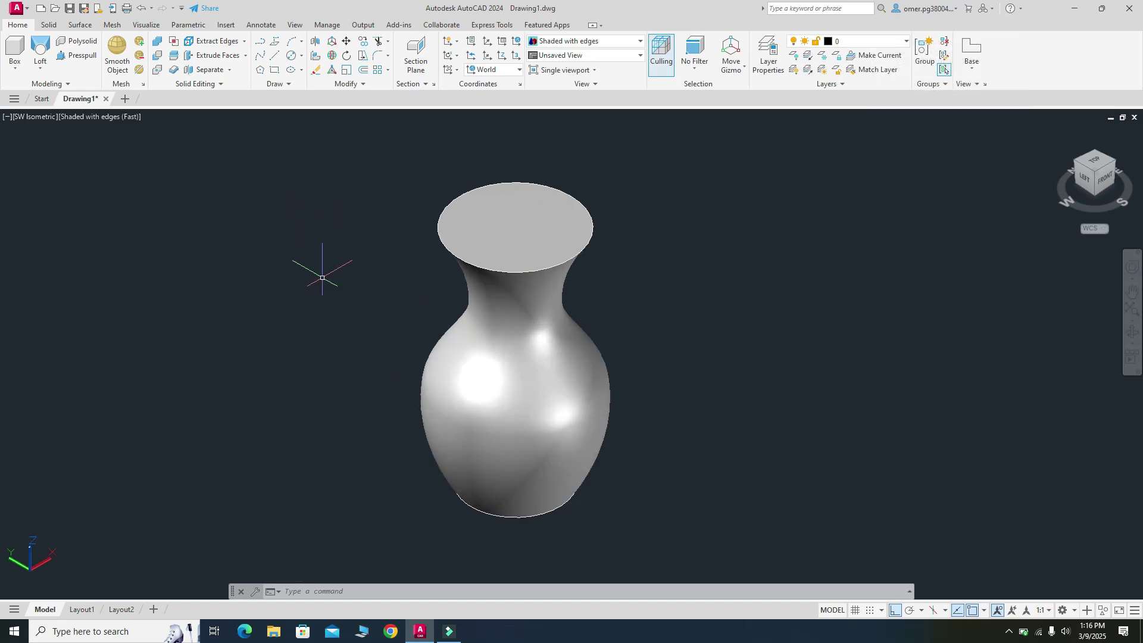
click(1127, 337)
drag(702, 291, 504, 357)
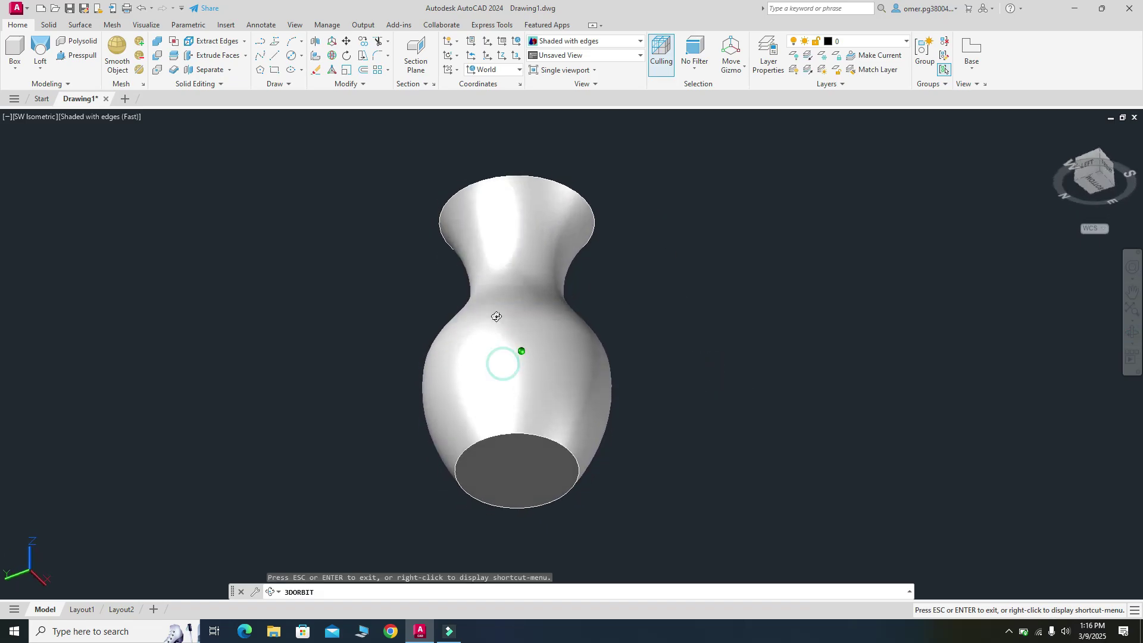
Fillet the vase's bottom edge with a 0.25 radius, then orbit to view the top.
click(50, 25)
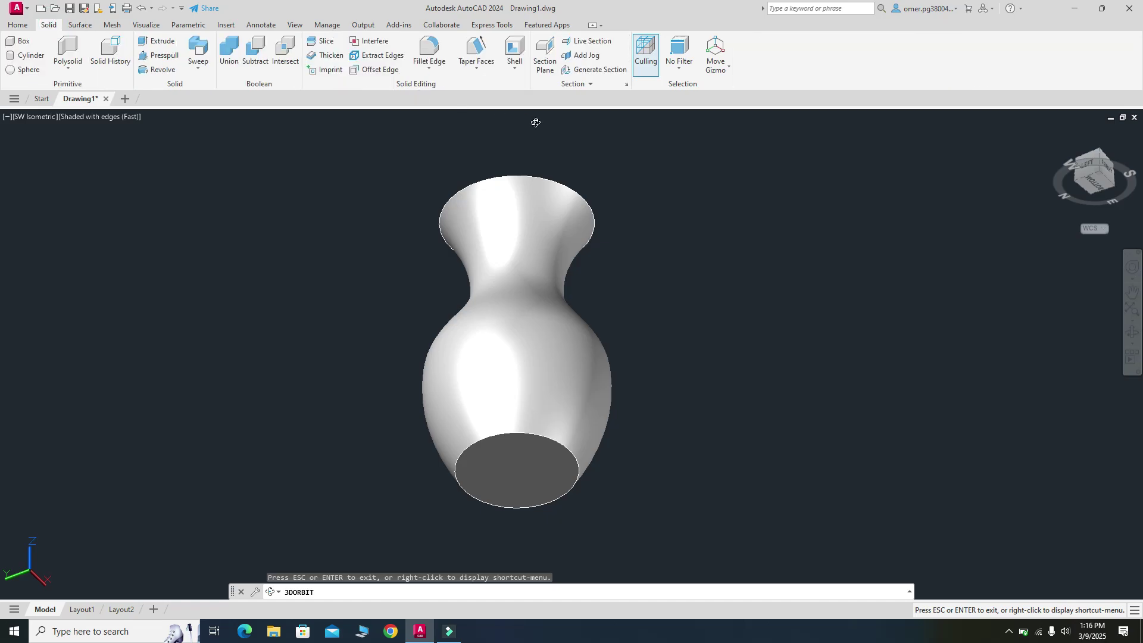
click(430, 70)
click(441, 90)
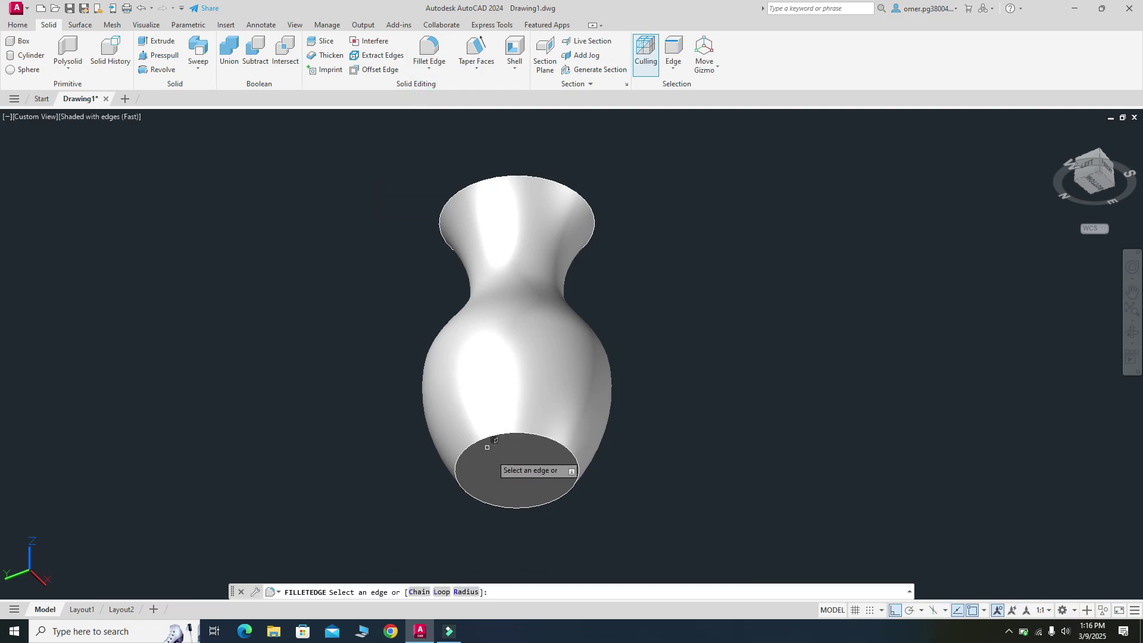
scroll(496, 423, up, 6)
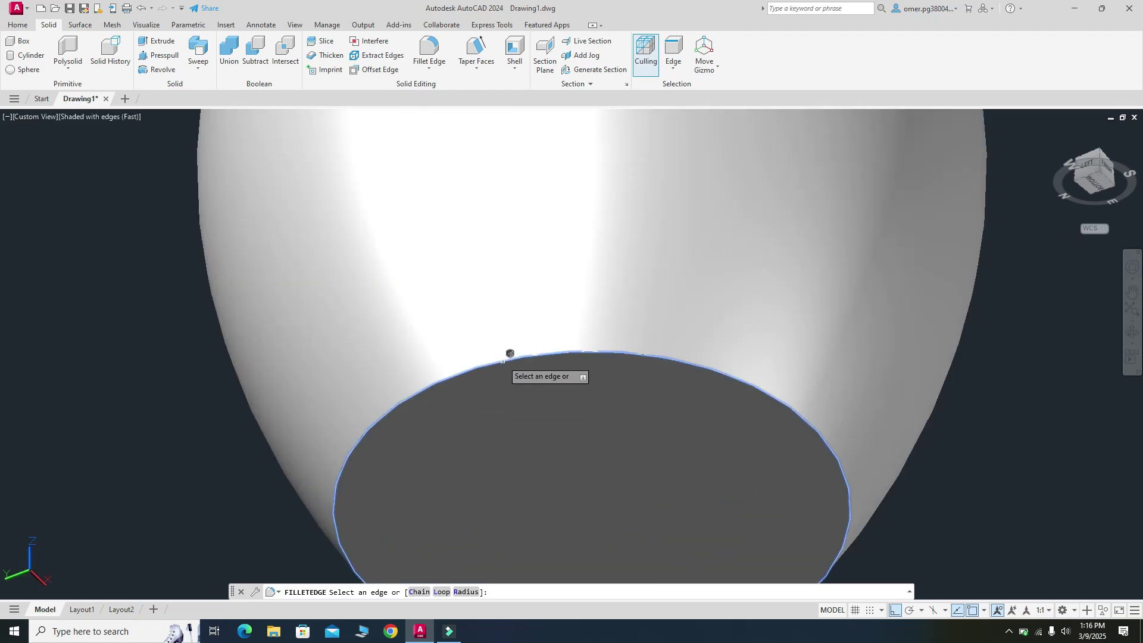
shift+middle_drag(510, 354, 365, 365)
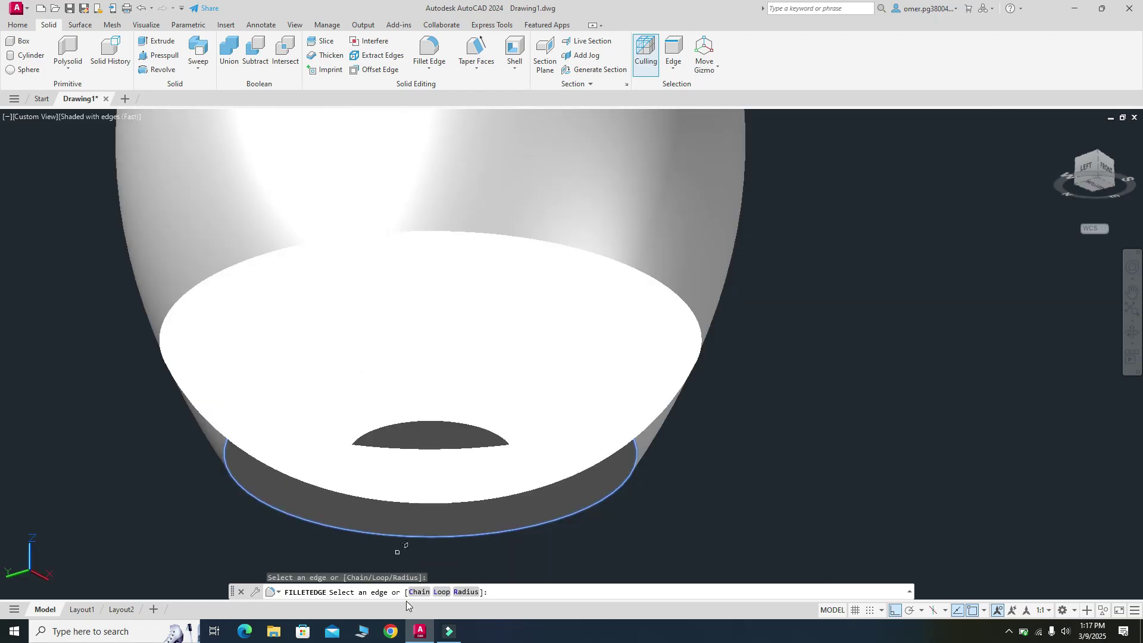
click(466, 591)
click(532, 593)
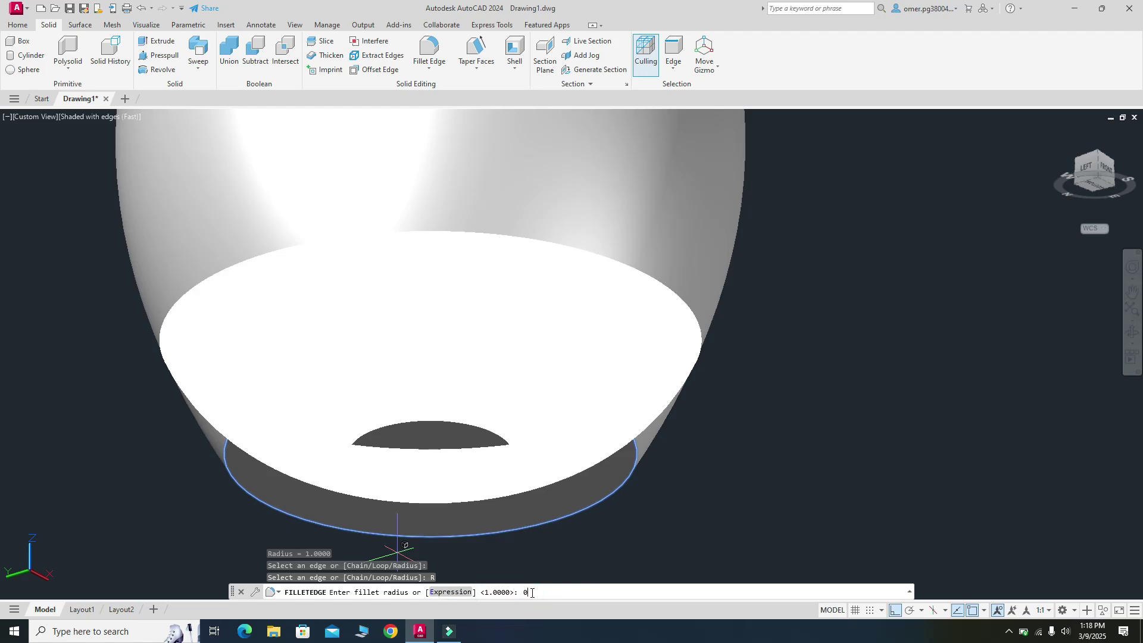
text(0.25)
key(Return)
click(405, 543)
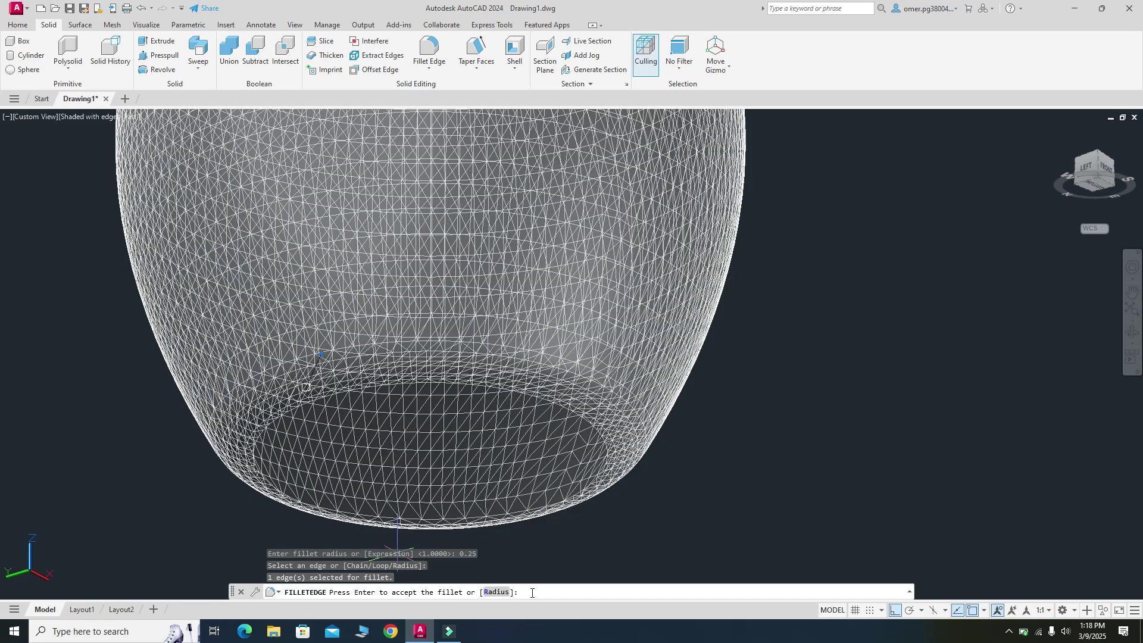
scroll(738, 387, down, 2)
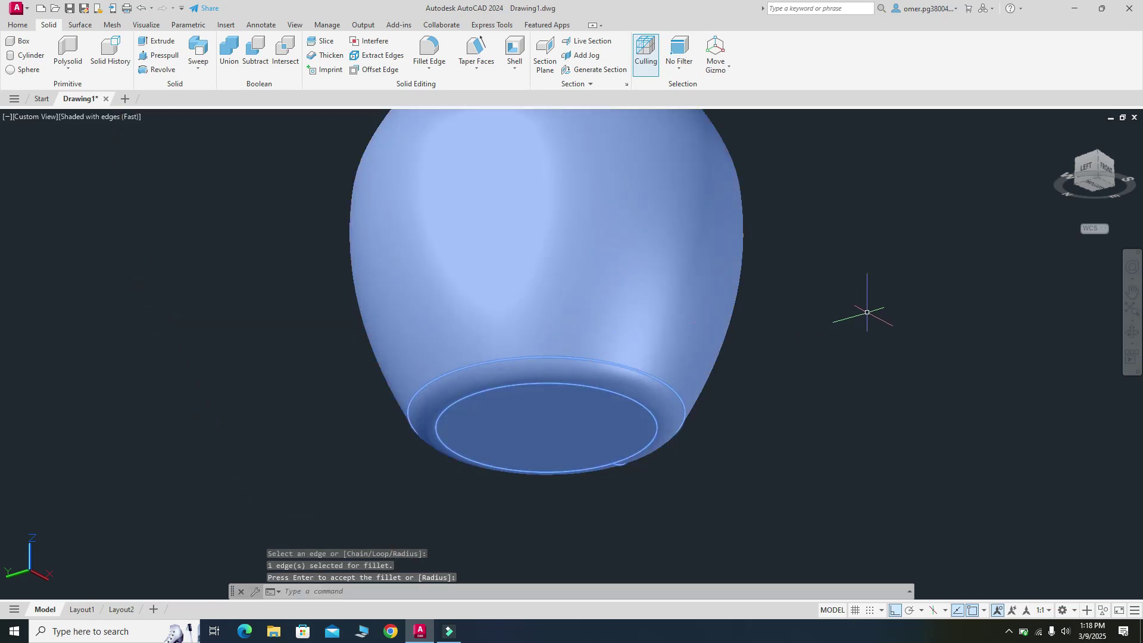
shift+middle_drag(902, 360, 469, 270)
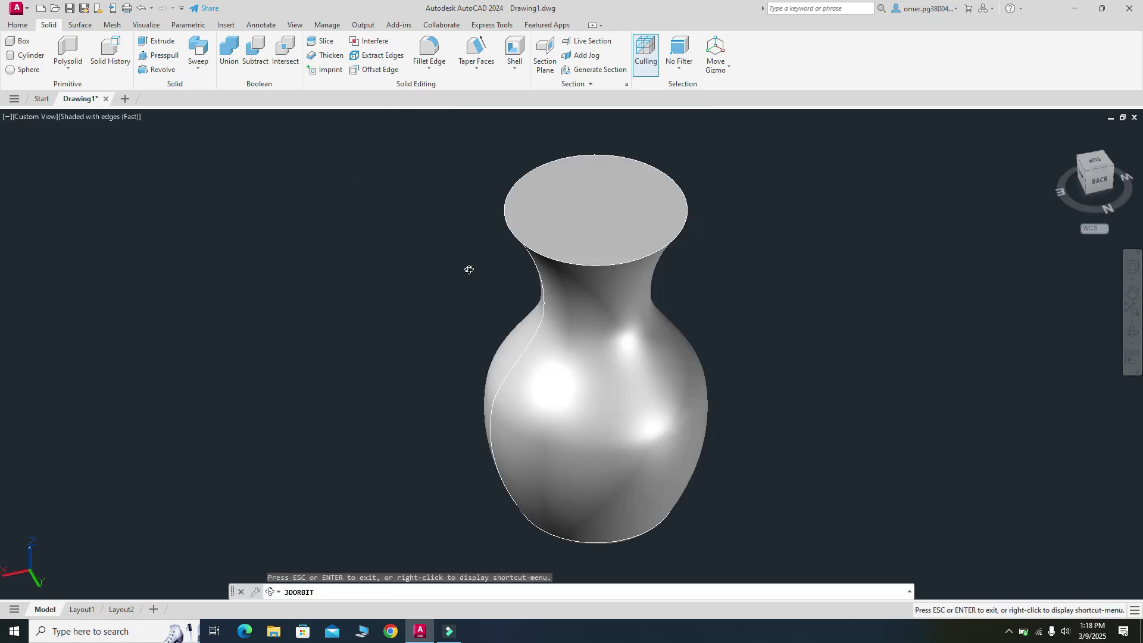
Shell the vase with 0.2 thickness, removing its top face, and exit solid editing.
click(516, 70)
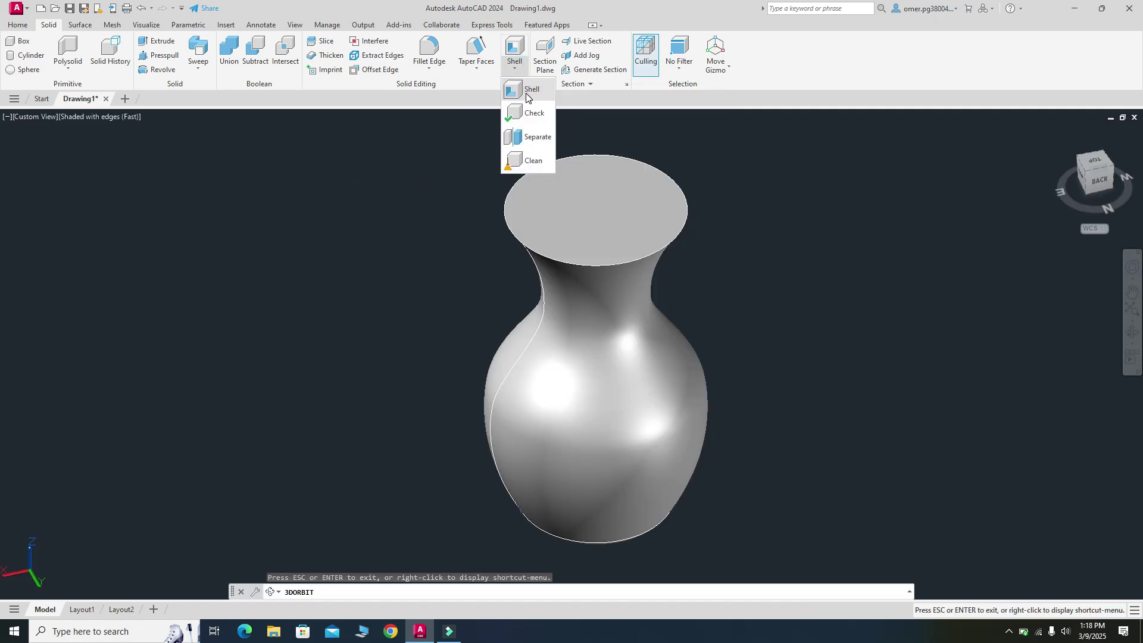
click(529, 91)
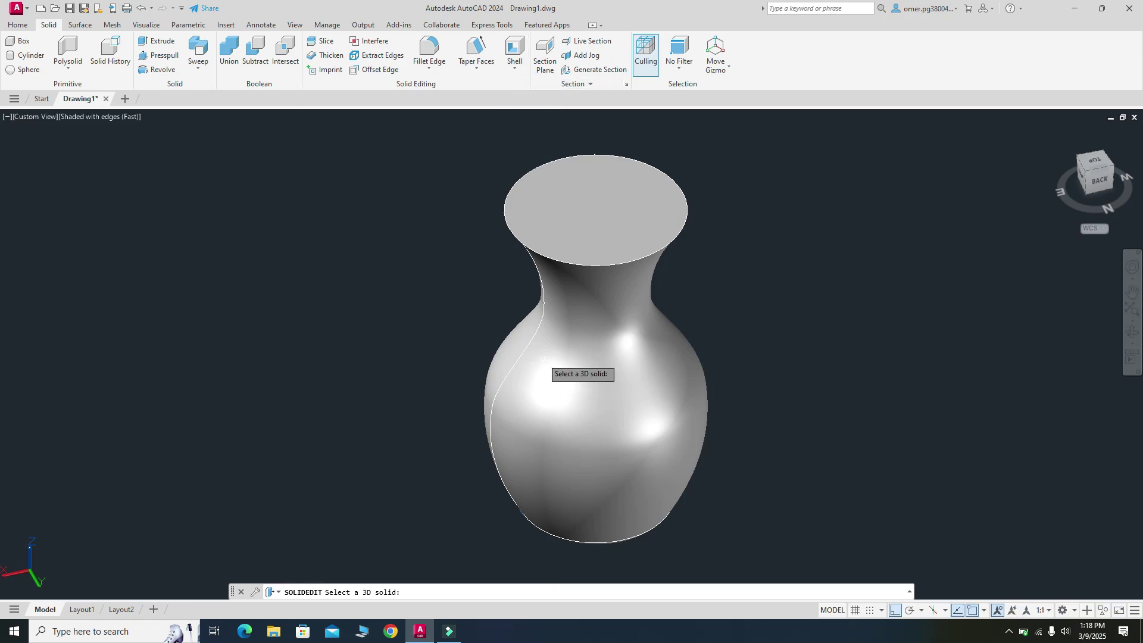
click(597, 283)
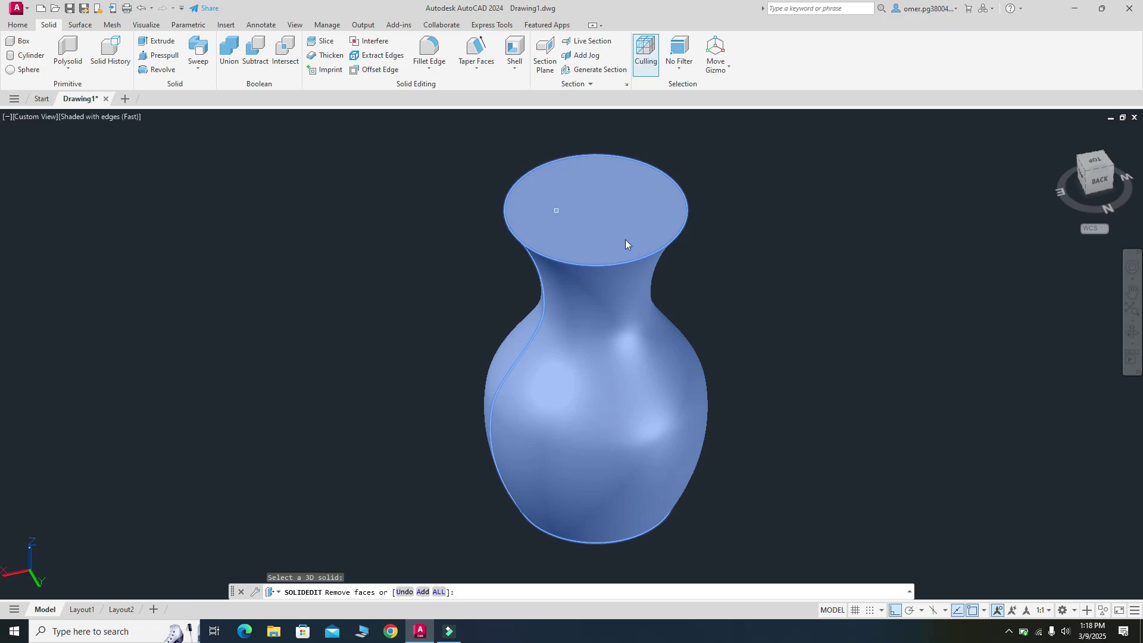
scroll(580, 180, up, 2)
click(579, 180)
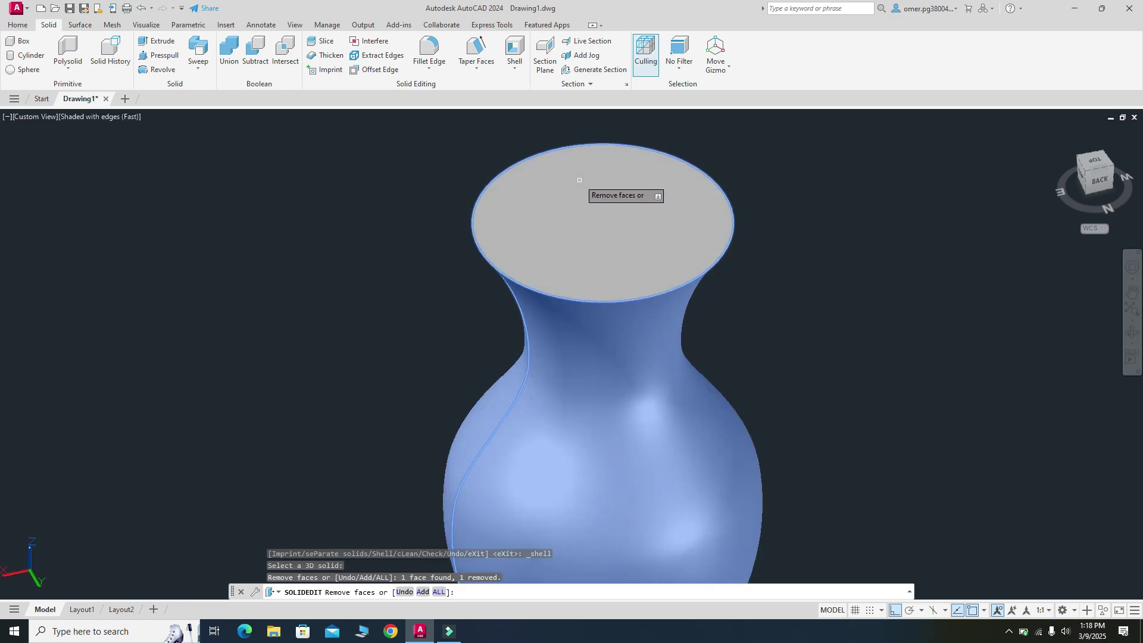
key(Return)
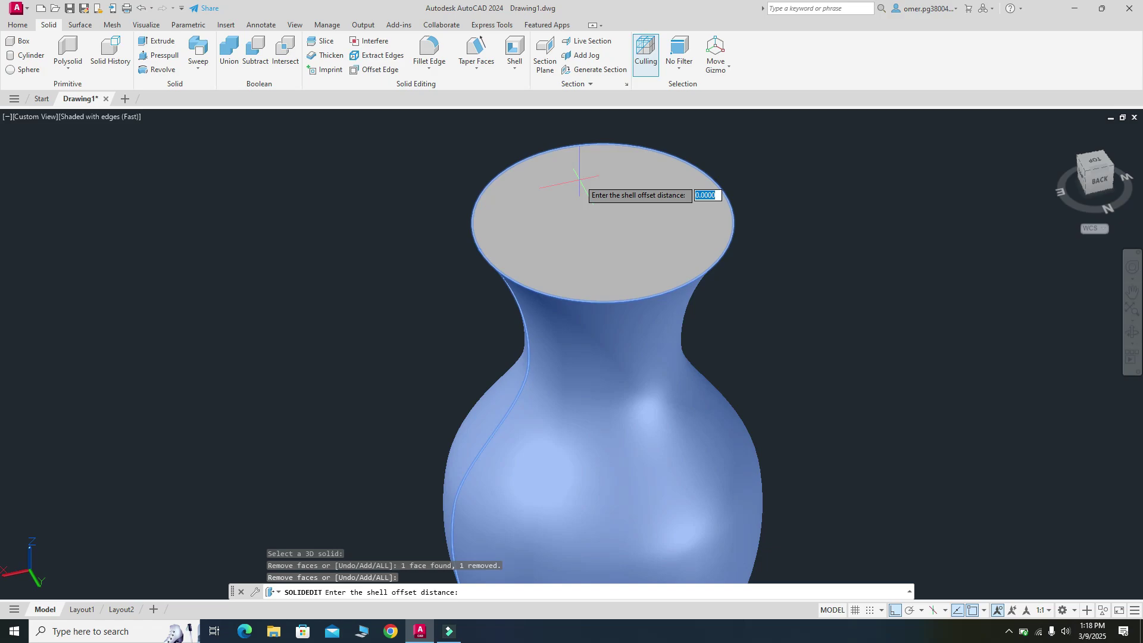
text(0.2)
key(Return)
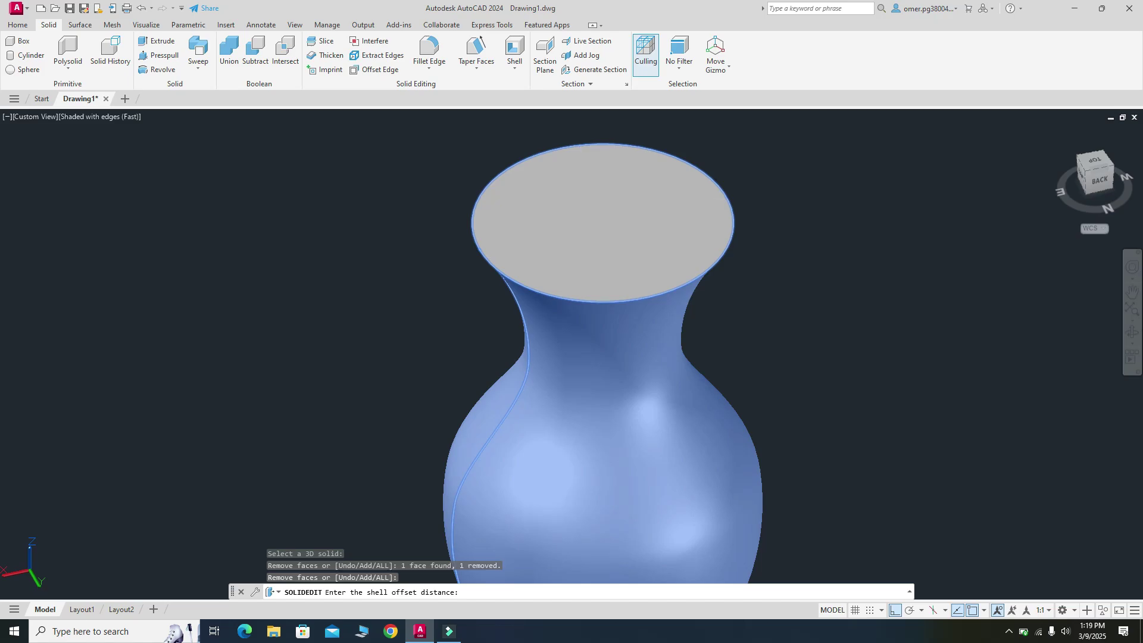
click(610, 282)
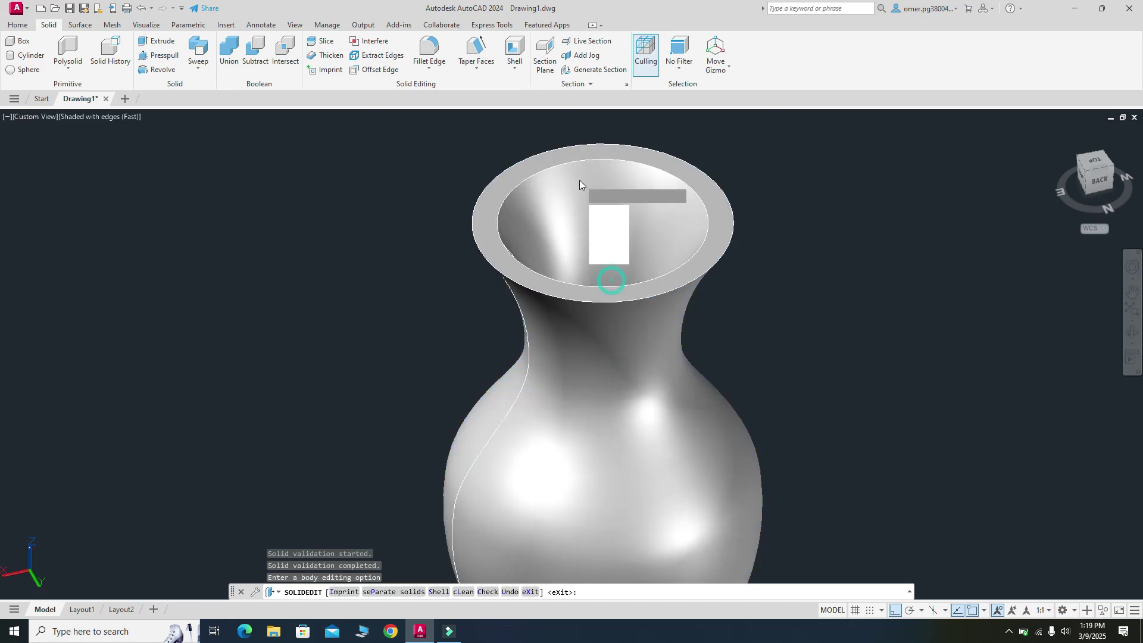
click(599, 258)
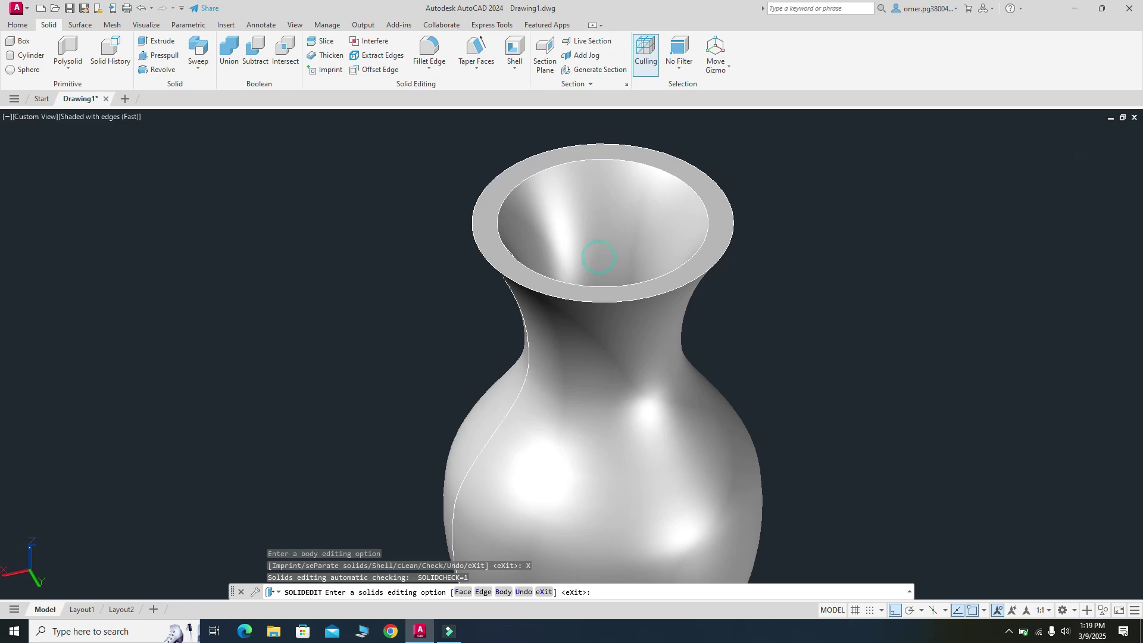
scroll(580, 179, down, 2)
click(595, 309)
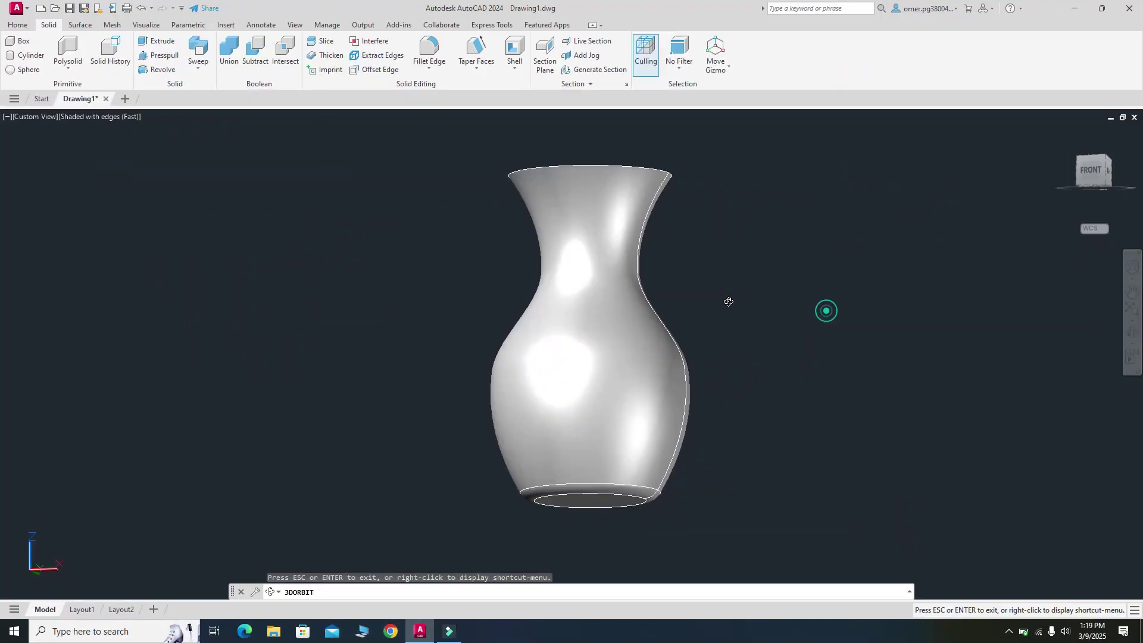
Orbit around the hollow vase, then return to the Home tab and end the orbit.
drag(730, 301, 424, 216)
click(19, 25)
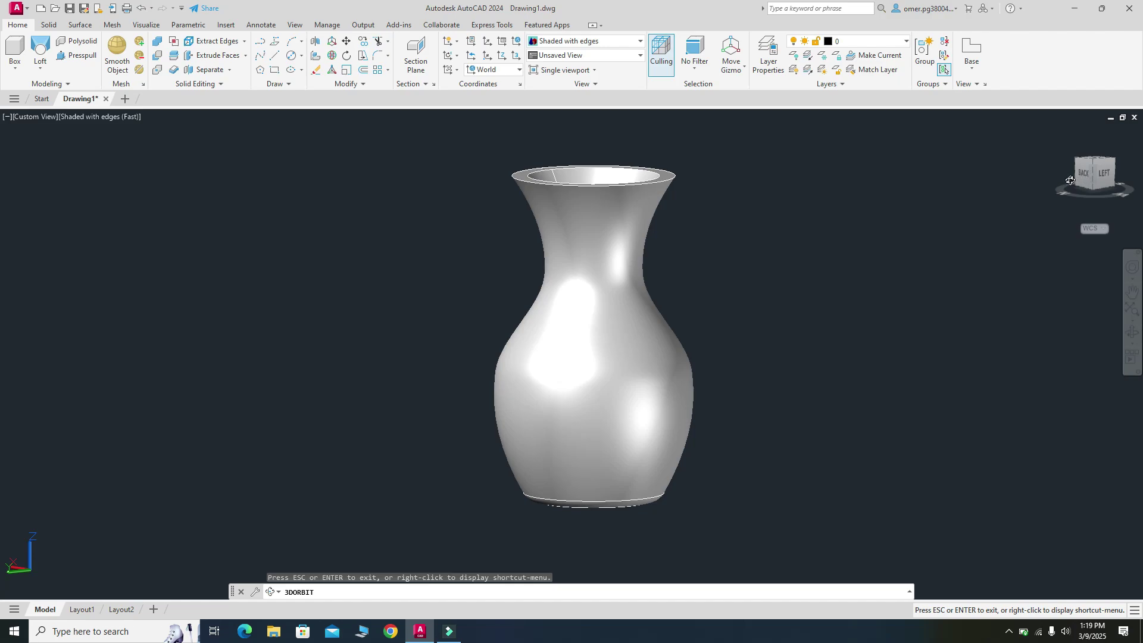
key(Escape)
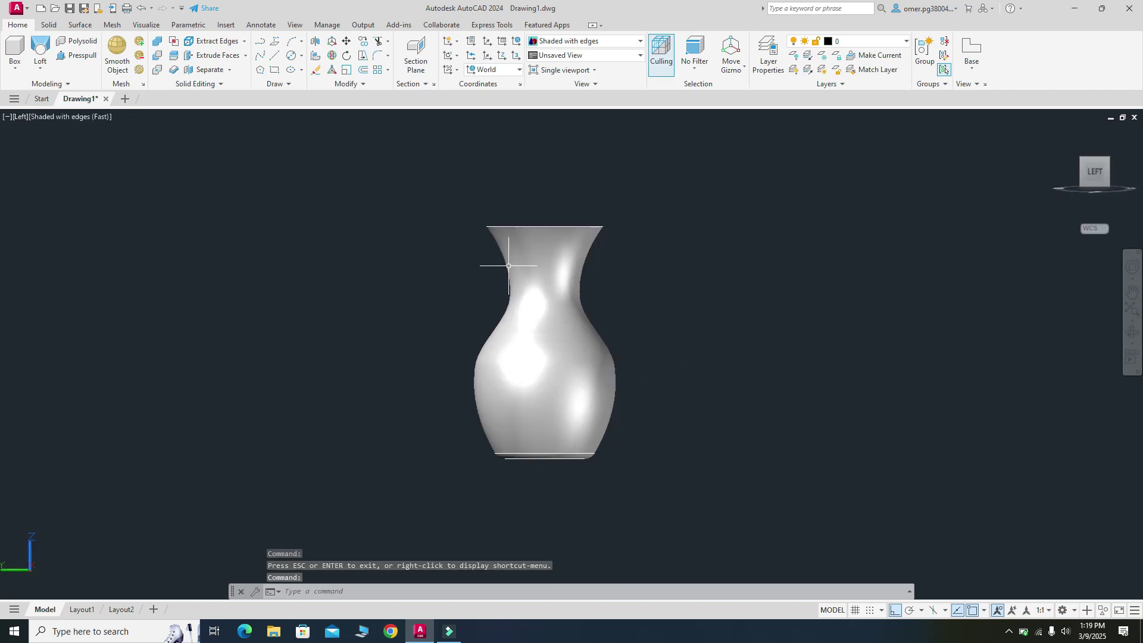
Place a section plane lengthwise across the vase, then orbit to a 3D view of it.
click(419, 59)
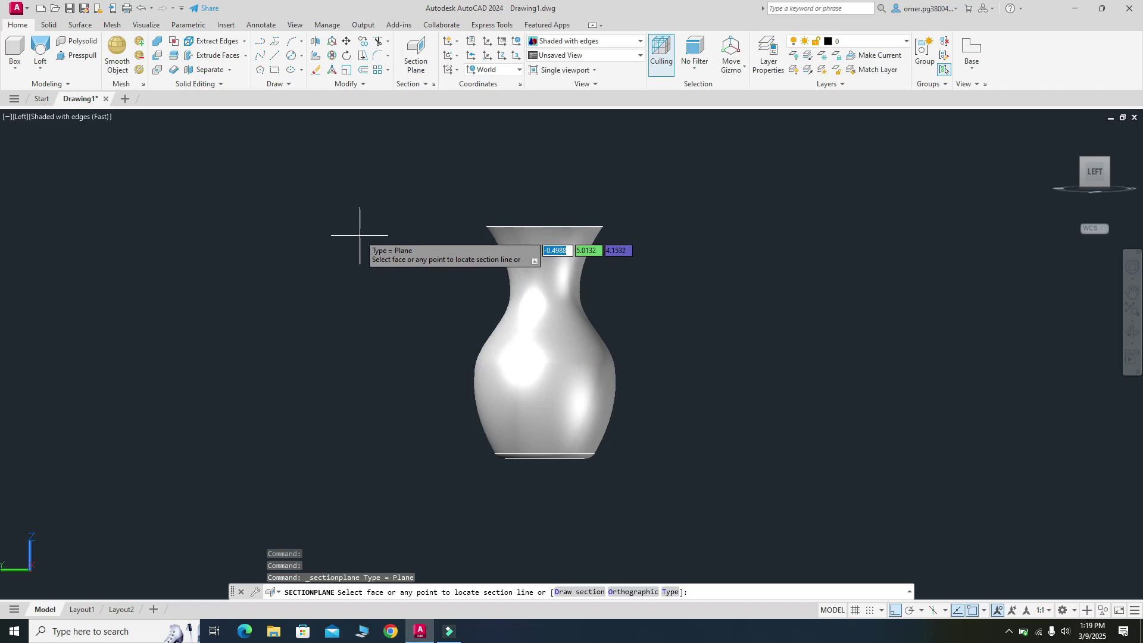
click(375, 154)
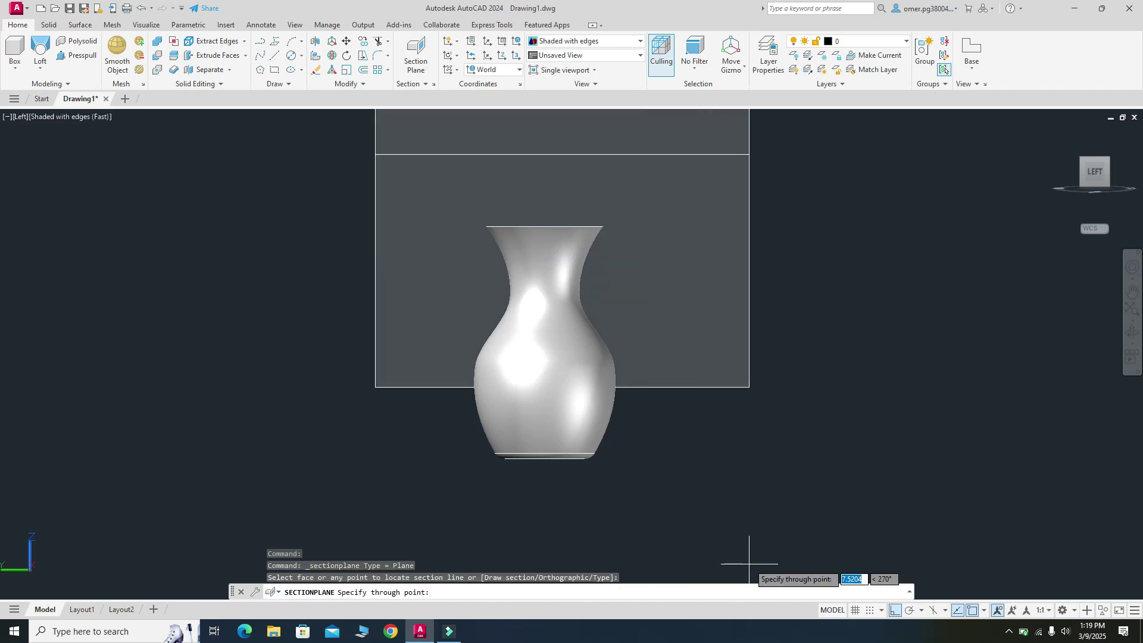
click(766, 513)
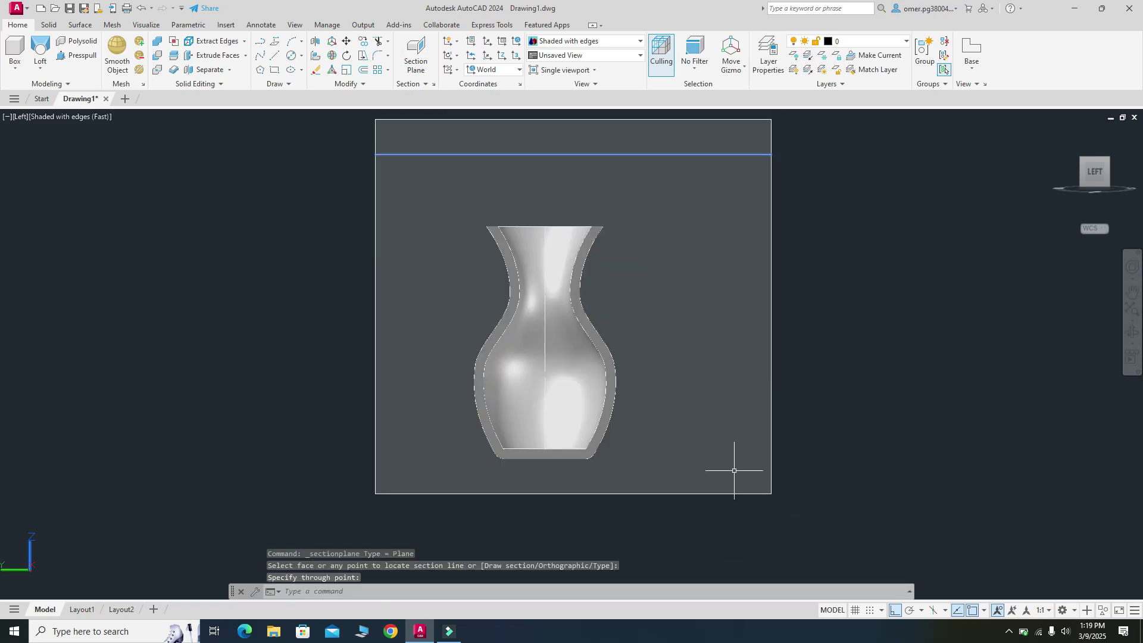
click(734, 471)
scroll(476, 401, up, 4)
scroll(472, 457, up, 3)
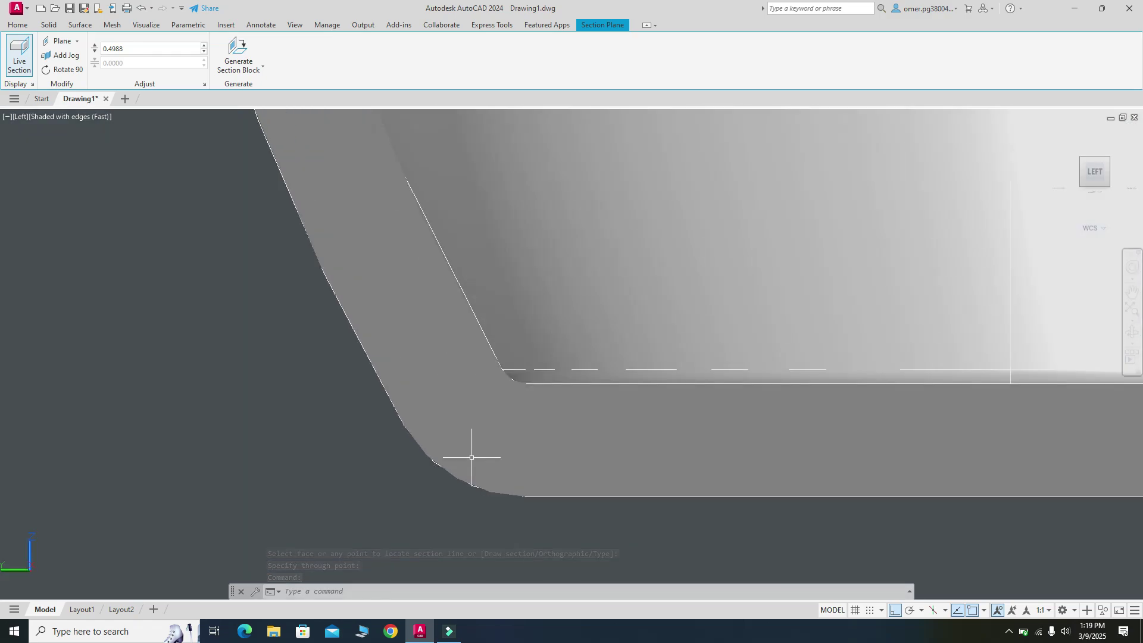
scroll(471, 457, down, 7)
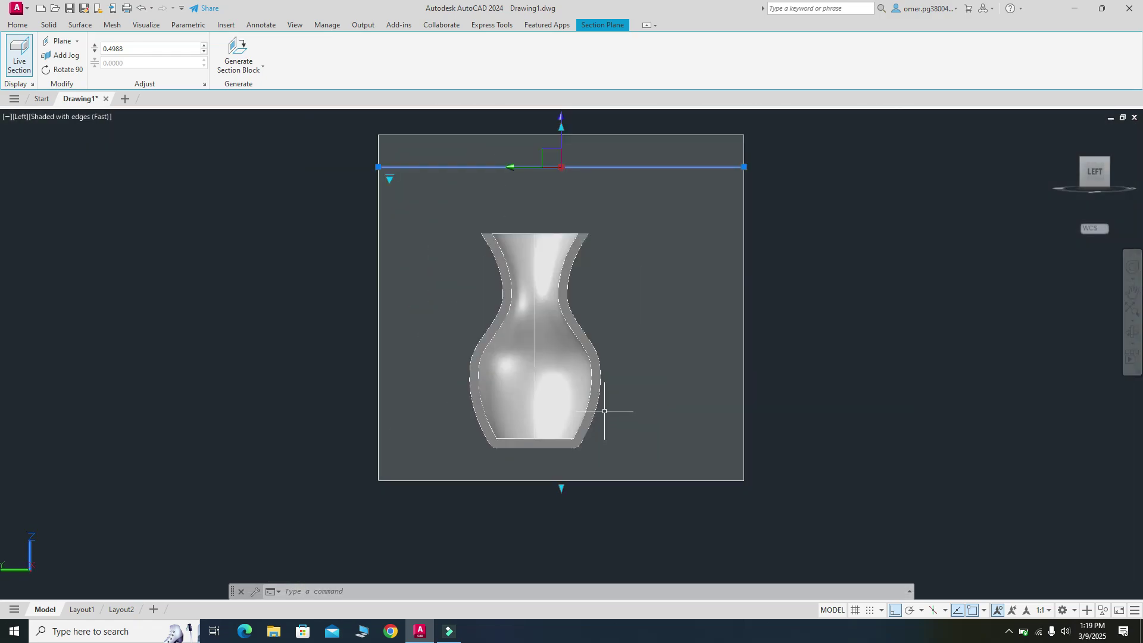
scroll(604, 411, up, 2)
click(523, 212)
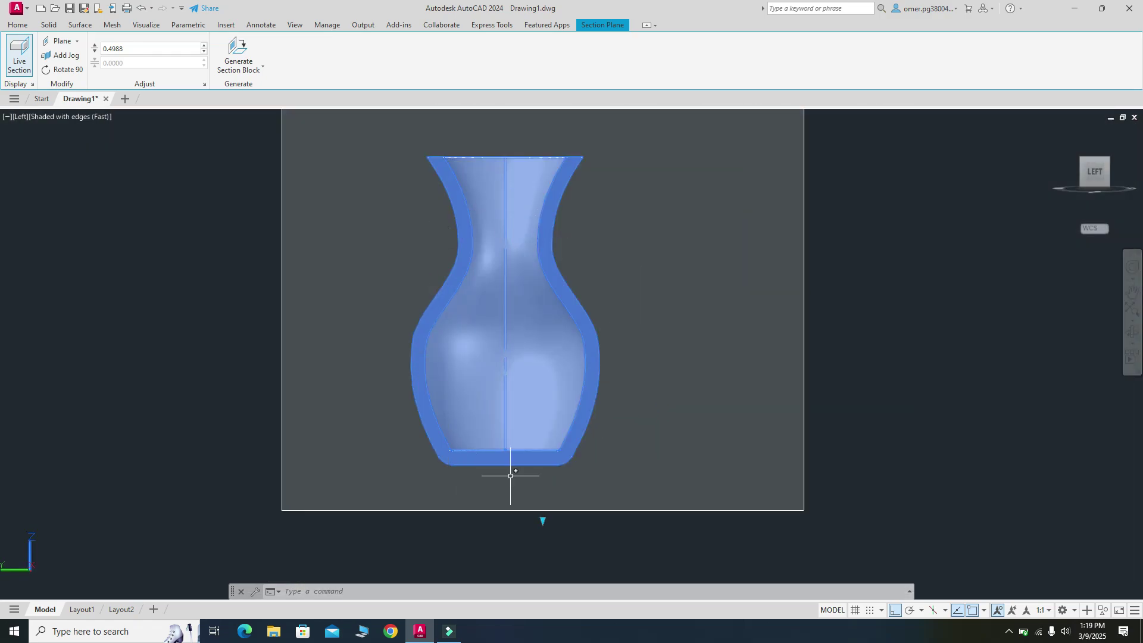
shift+middle_drag(587, 409, 939, 322)
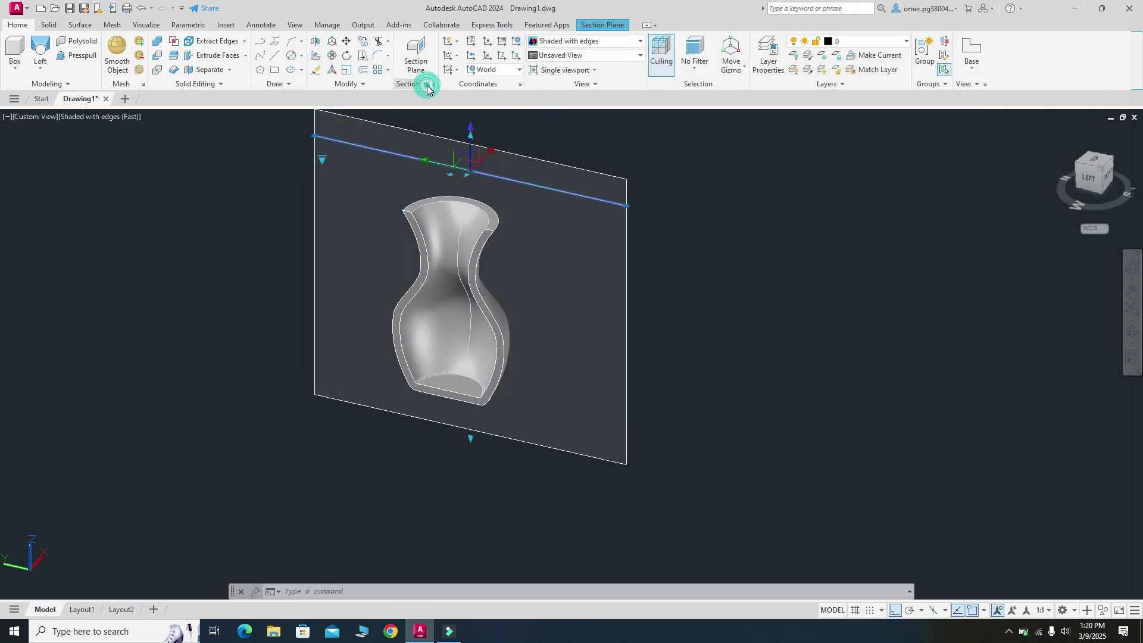
Generate a 3D Section block from the vase's section plane and begin placing it.
click(427, 86)
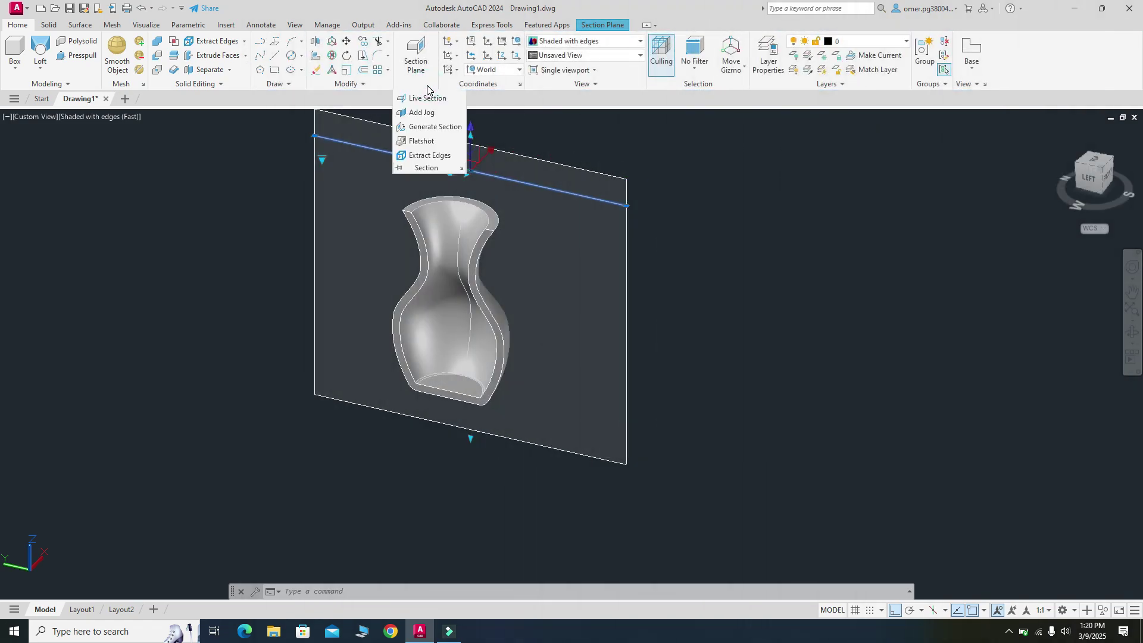
click(432, 128)
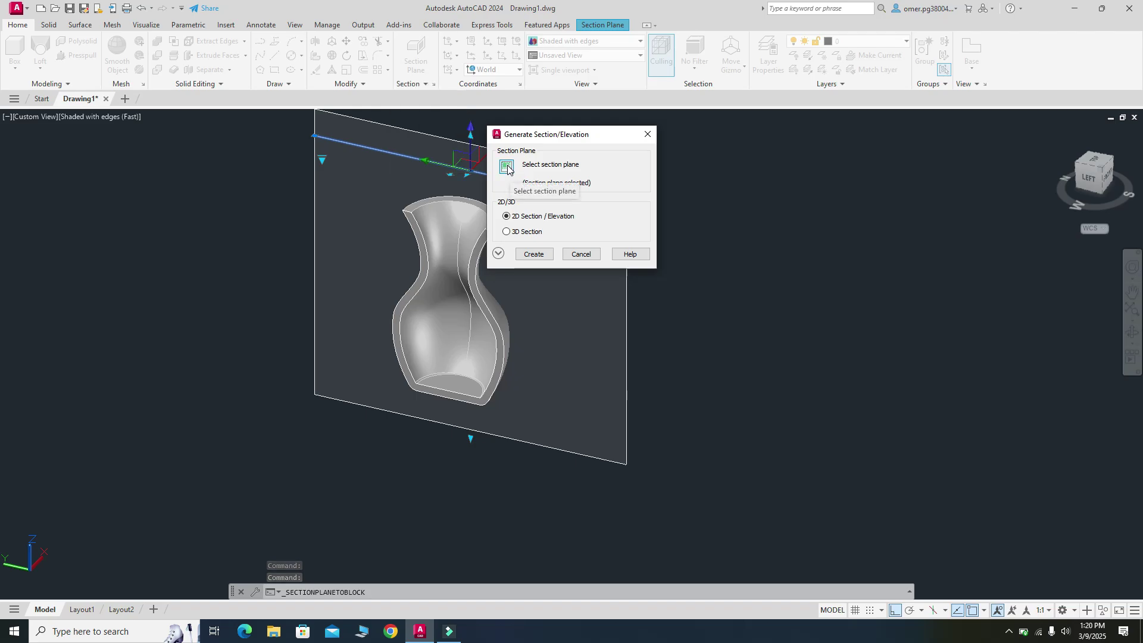
click(508, 166)
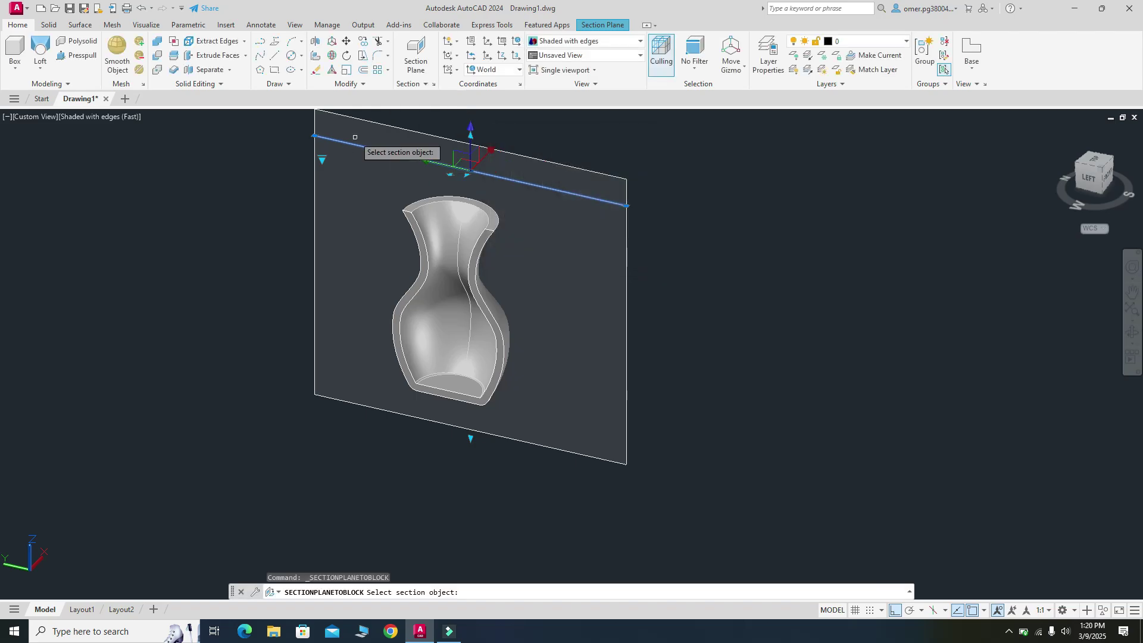
click(370, 121)
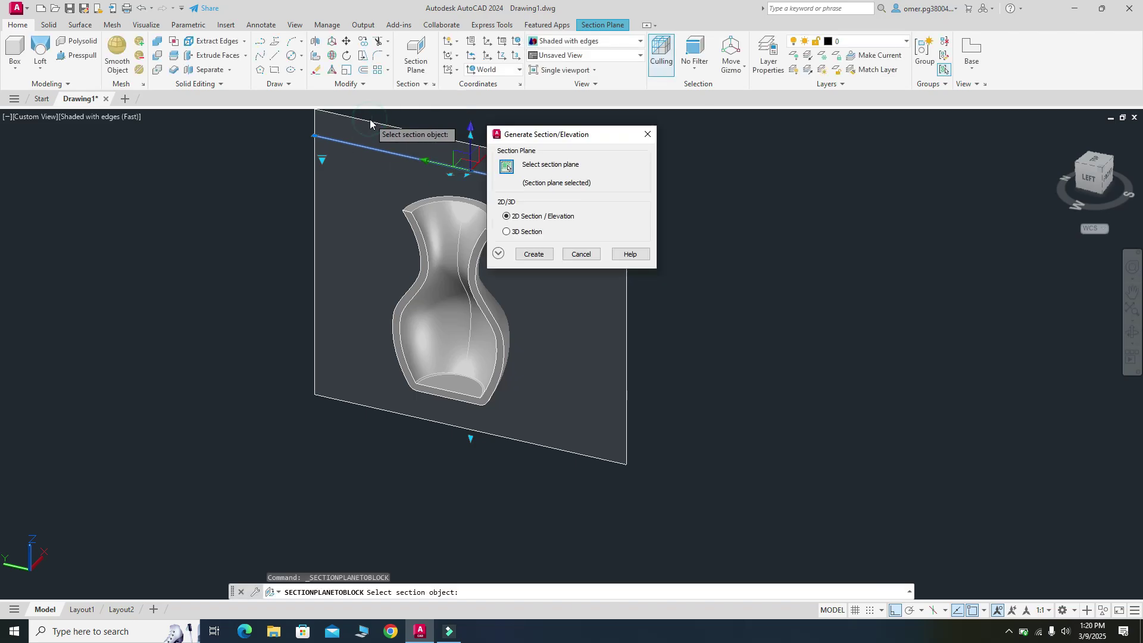
click(507, 232)
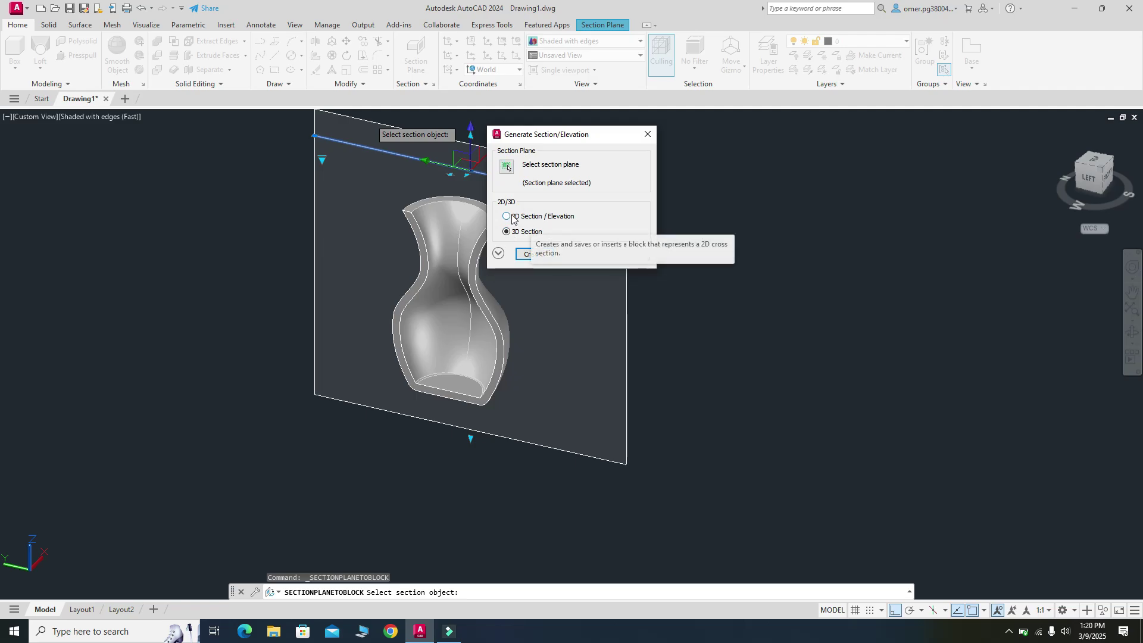
click(513, 218)
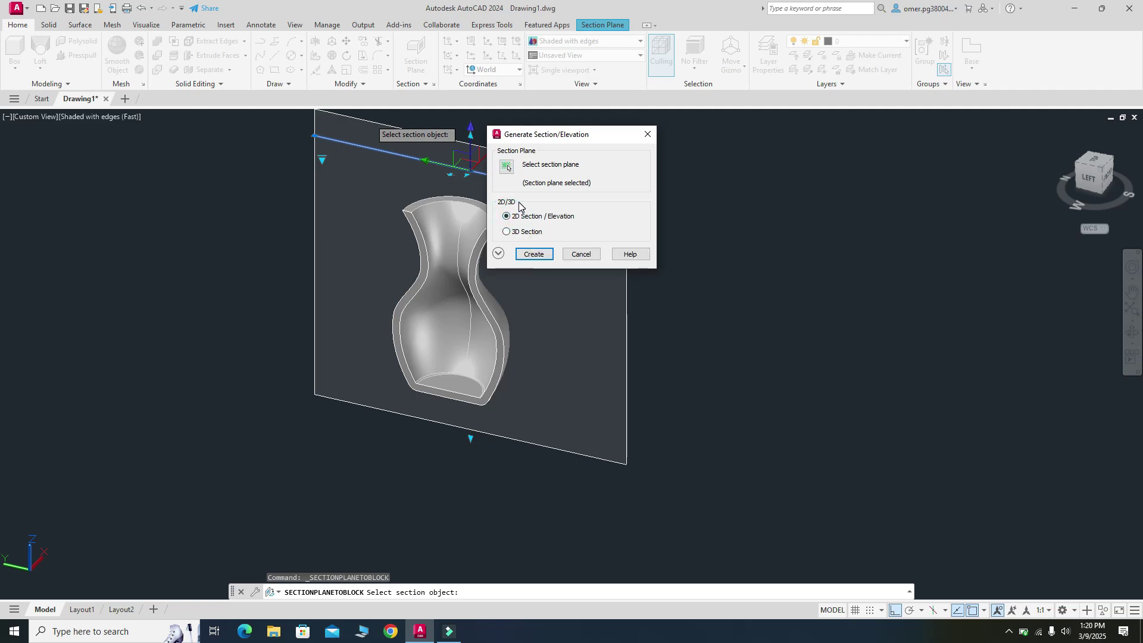
click(507, 232)
click(533, 256)
scroll(518, 250, down, 2)
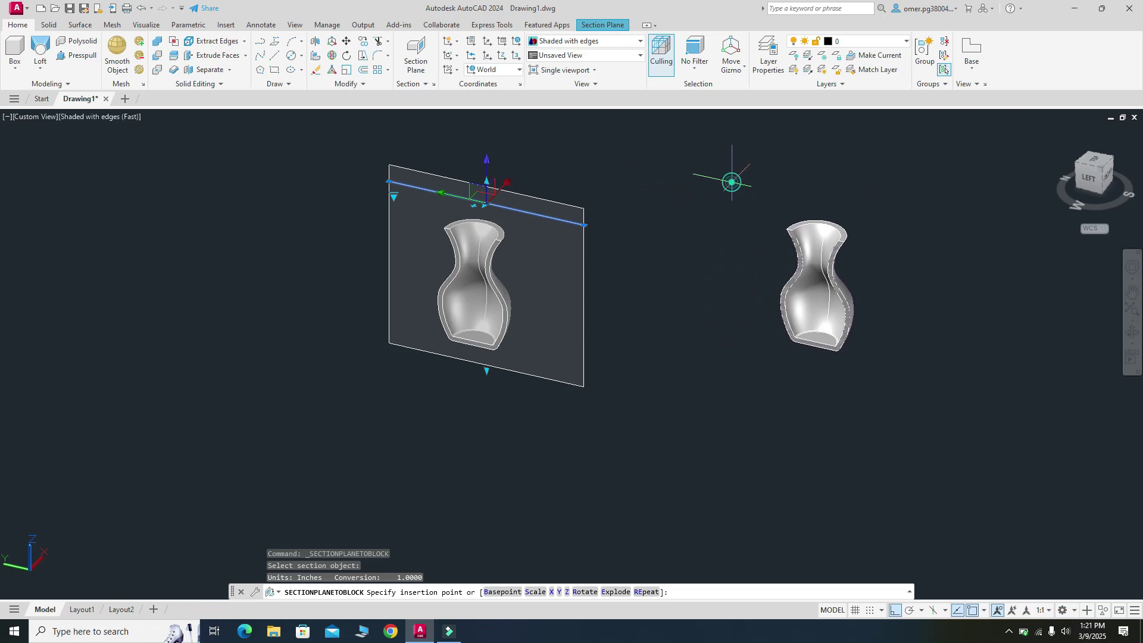
Place the cutaway copy right of the vase at scale 1 and 0 rotation.
click(731, 178)
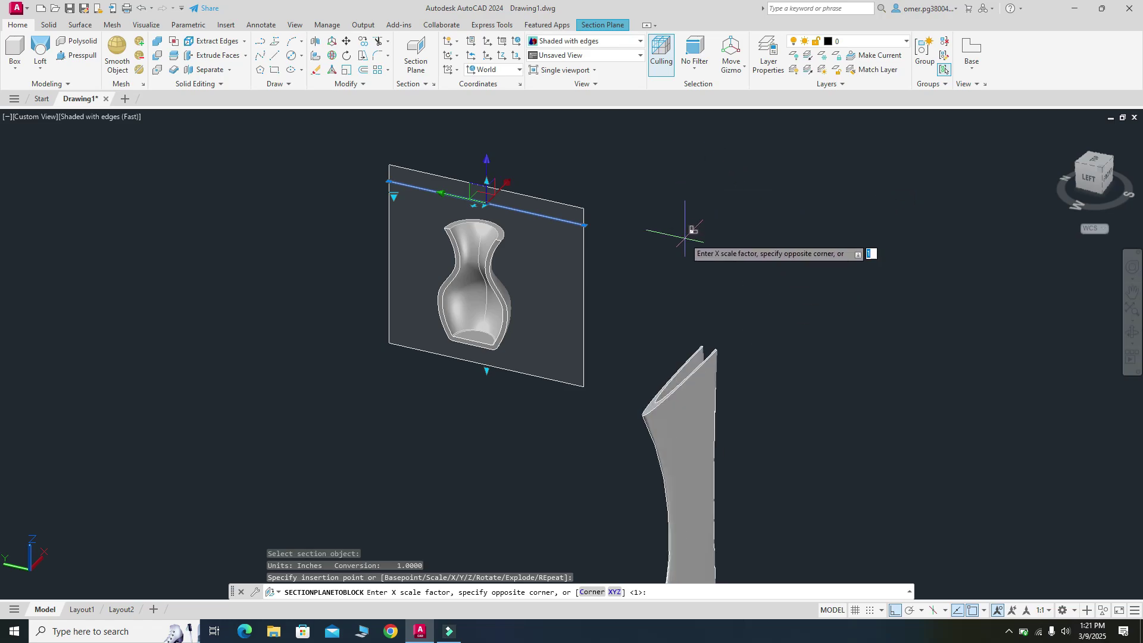
click(684, 590)
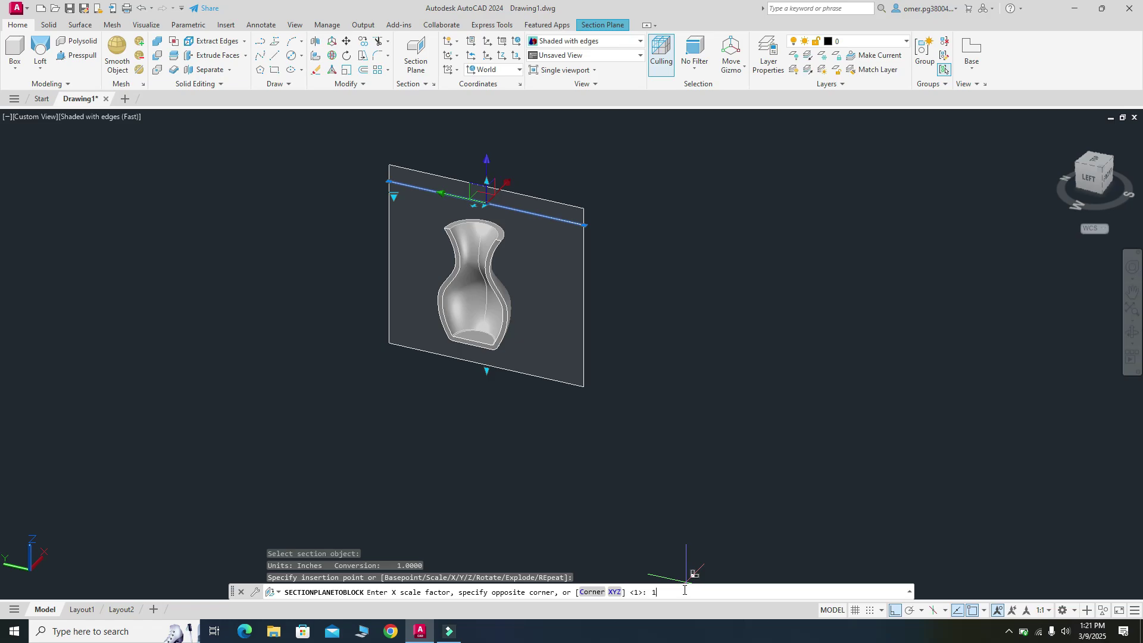
key(Return)
key(Return)
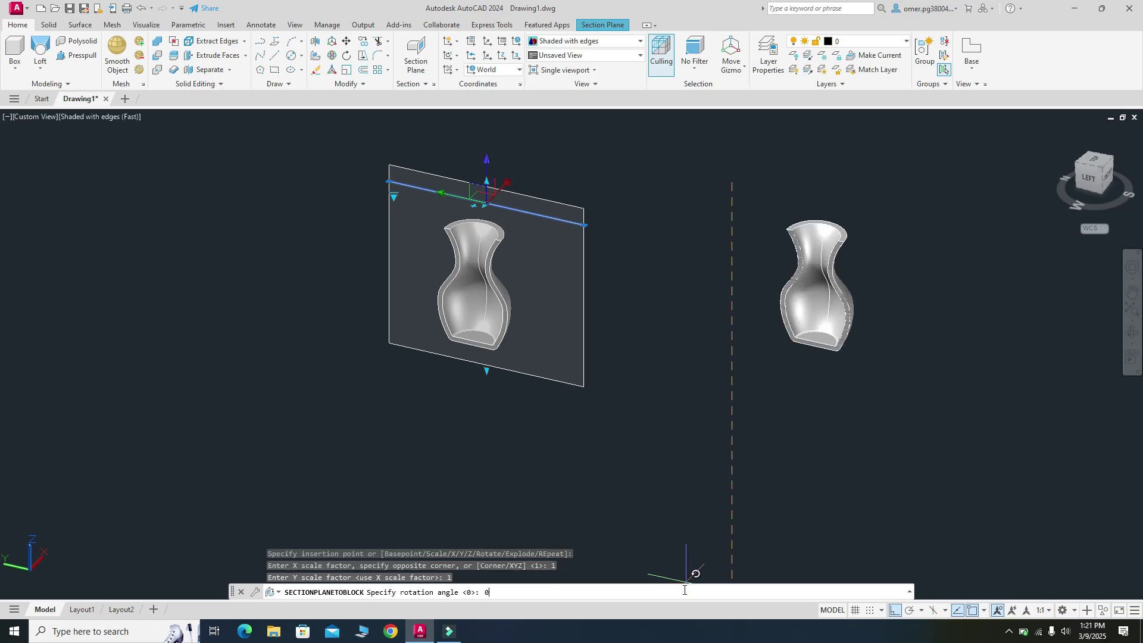
key(Return)
key(Escape)
key(Escape)
scroll(778, 222, up, 8)
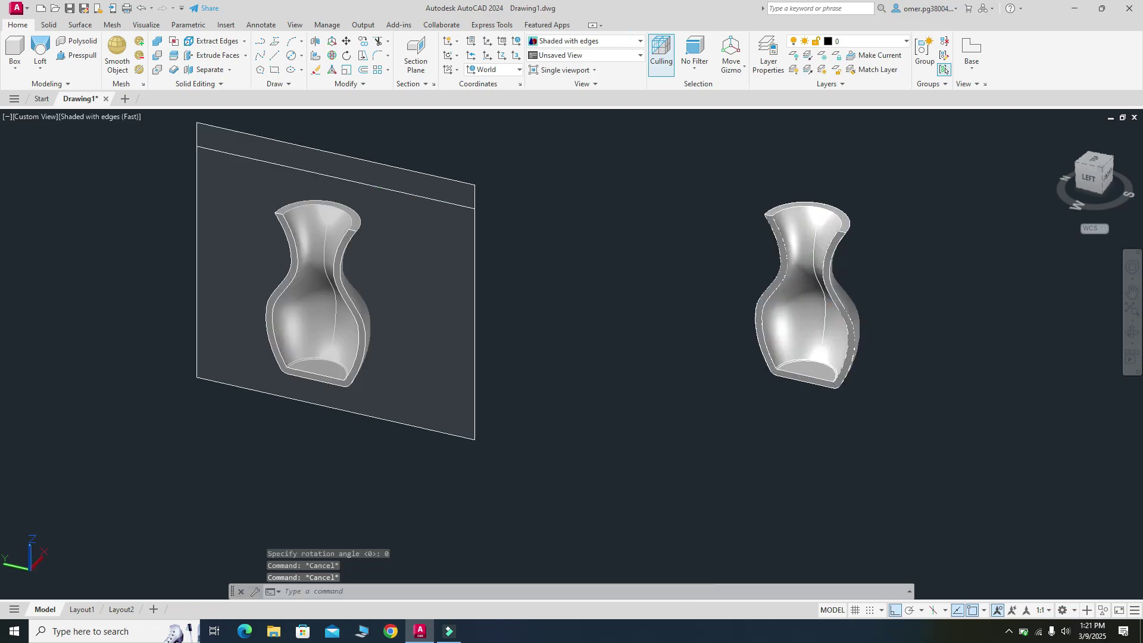
scroll(710, 216, down, 4)
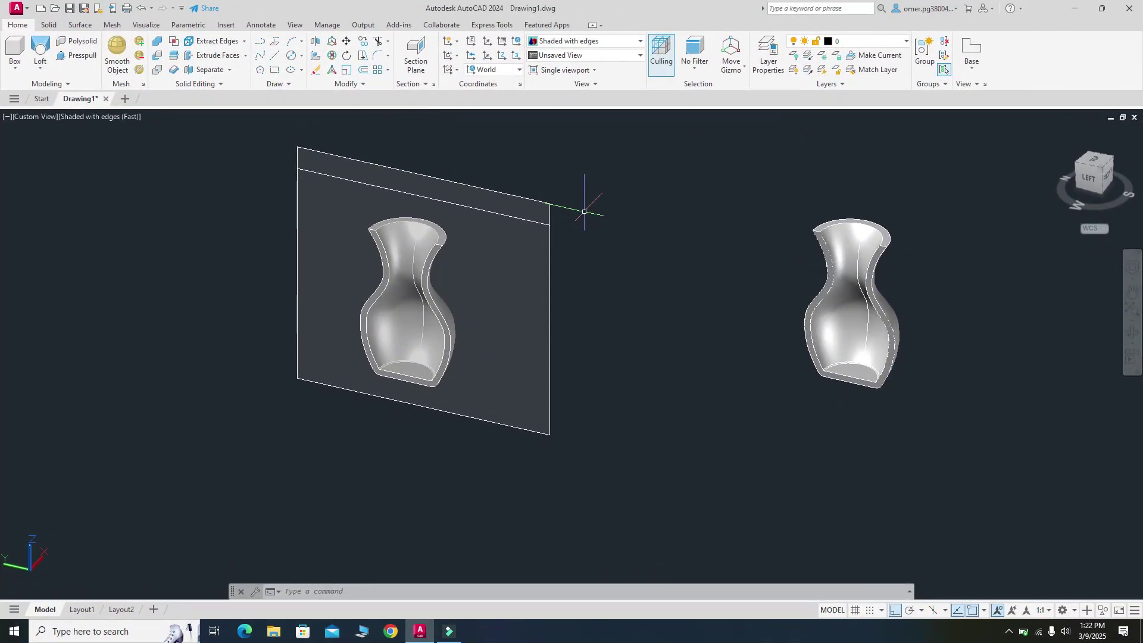
Generate a 2D Section from the section plane through the vase.
click(423, 85)
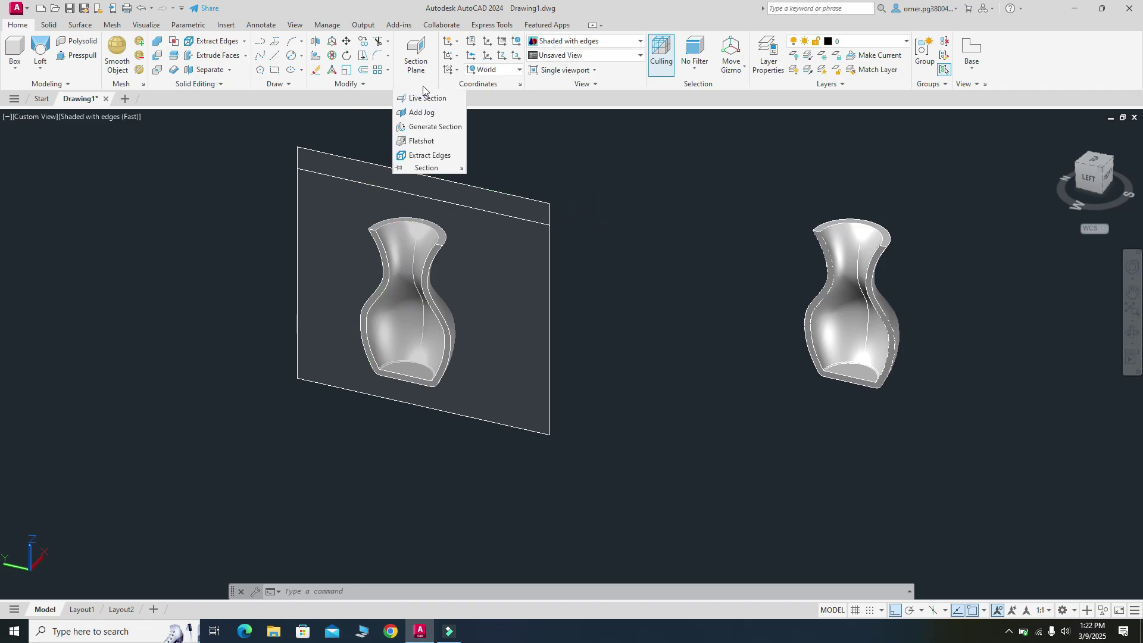
click(410, 127)
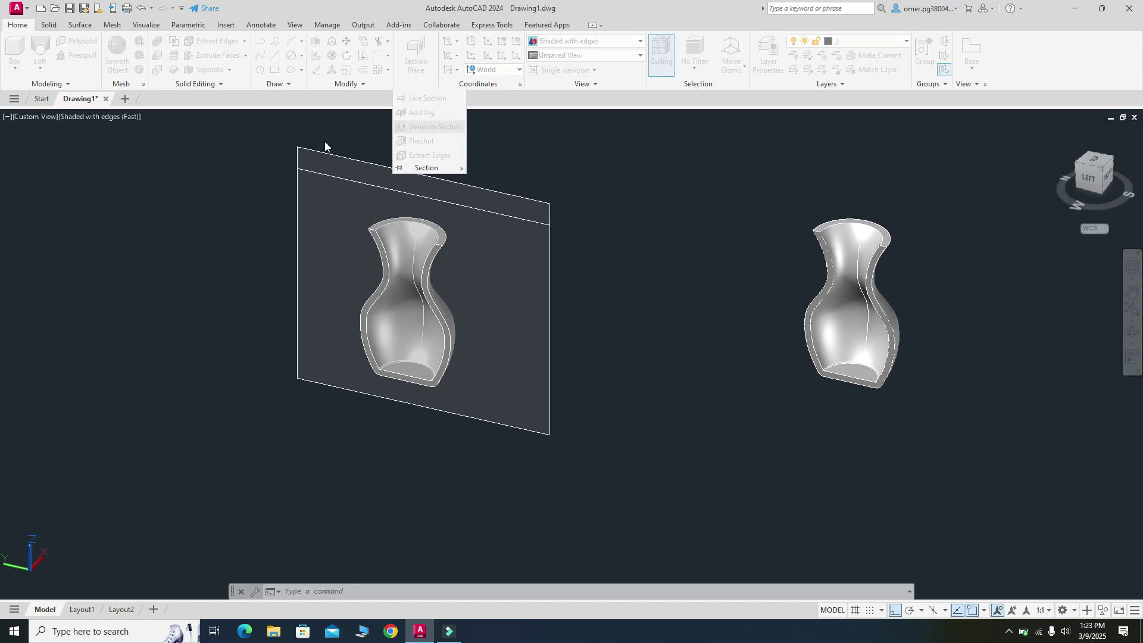
click(519, 160)
scroll(267, 113, down, 1)
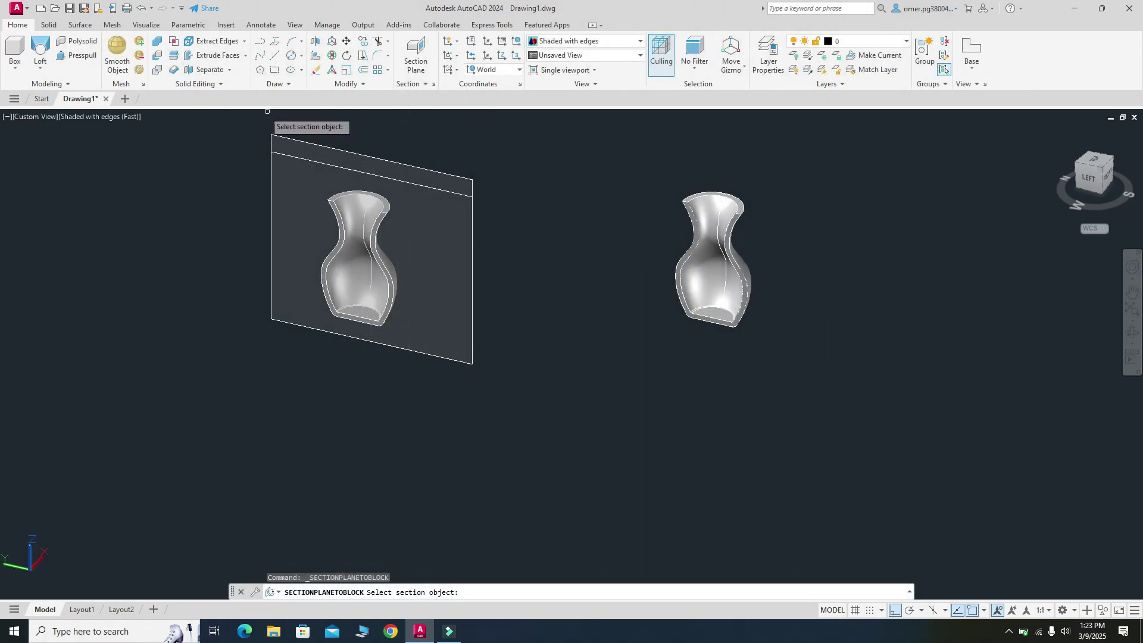
scroll(267, 112, up, 6)
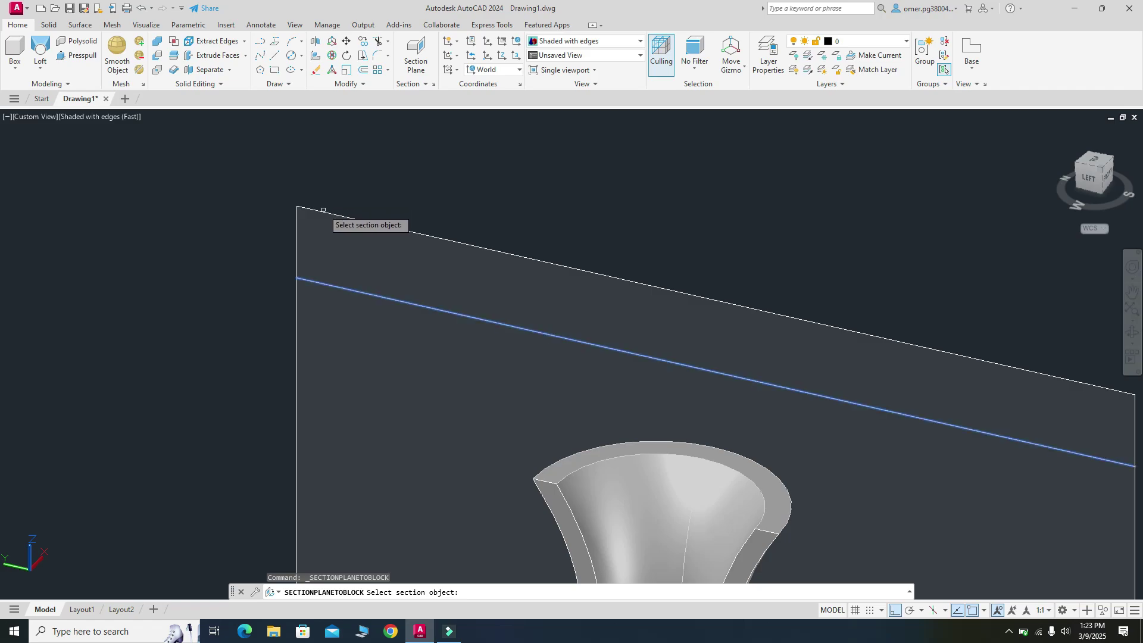
click(323, 210)
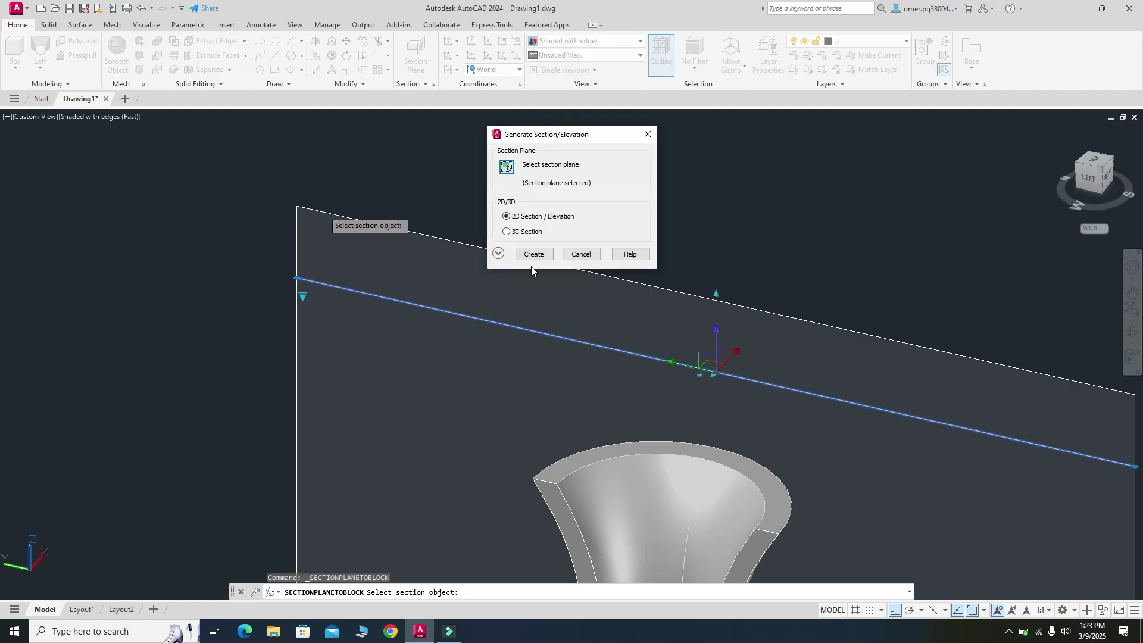
click(532, 255)
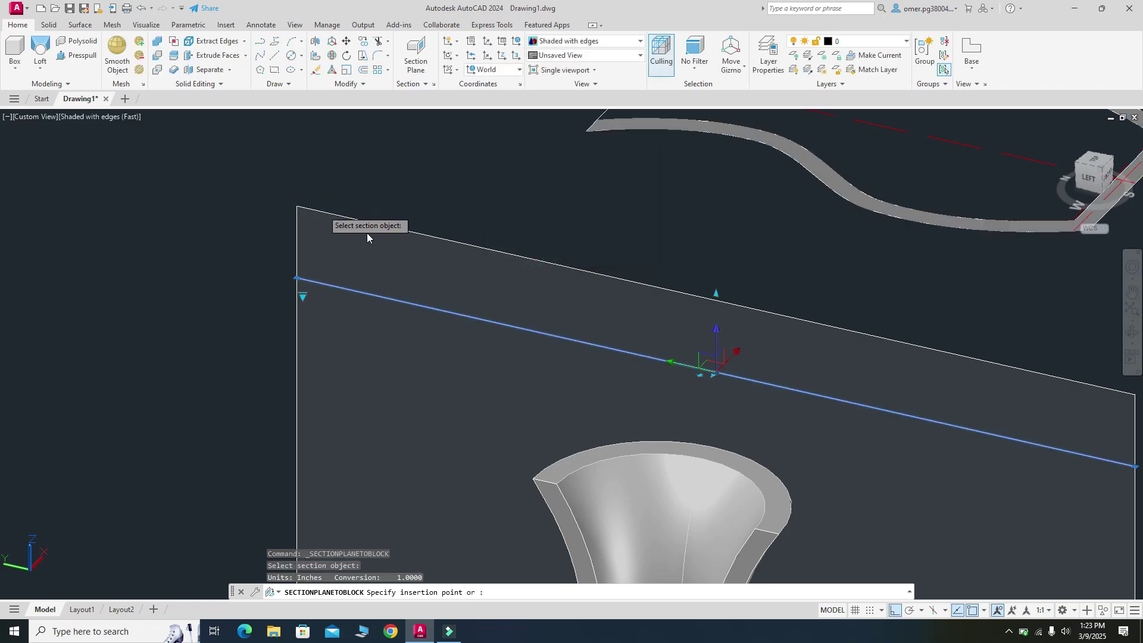
Place the flat section profile with X and Y scale 1 and 0 rotation.
scroll(548, 253, down, 6)
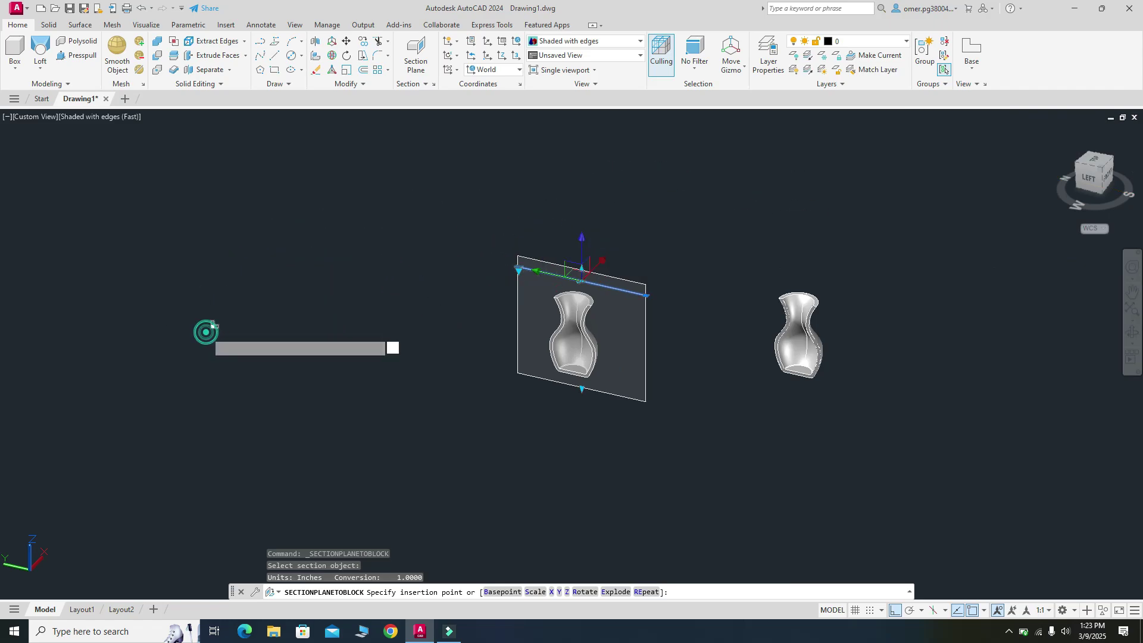
click(203, 327)
click(658, 589)
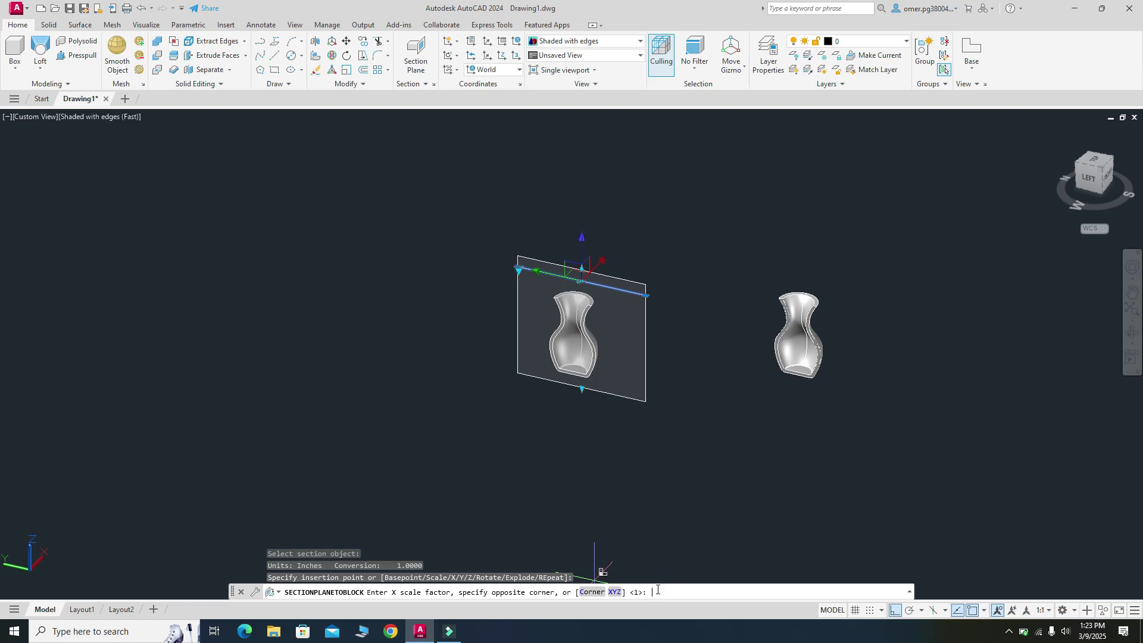
text(1)
key(Return)
text(1)
key(Return)
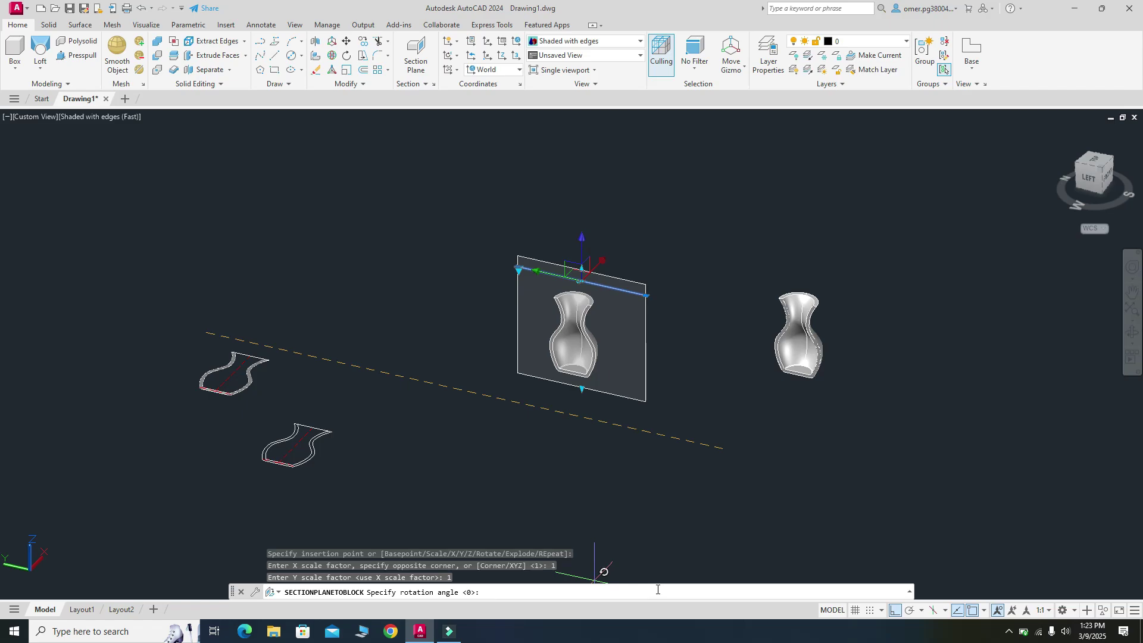
text(0)
key(Return)
key(Escape)
key(Escape)
scroll(331, 299, up, 3)
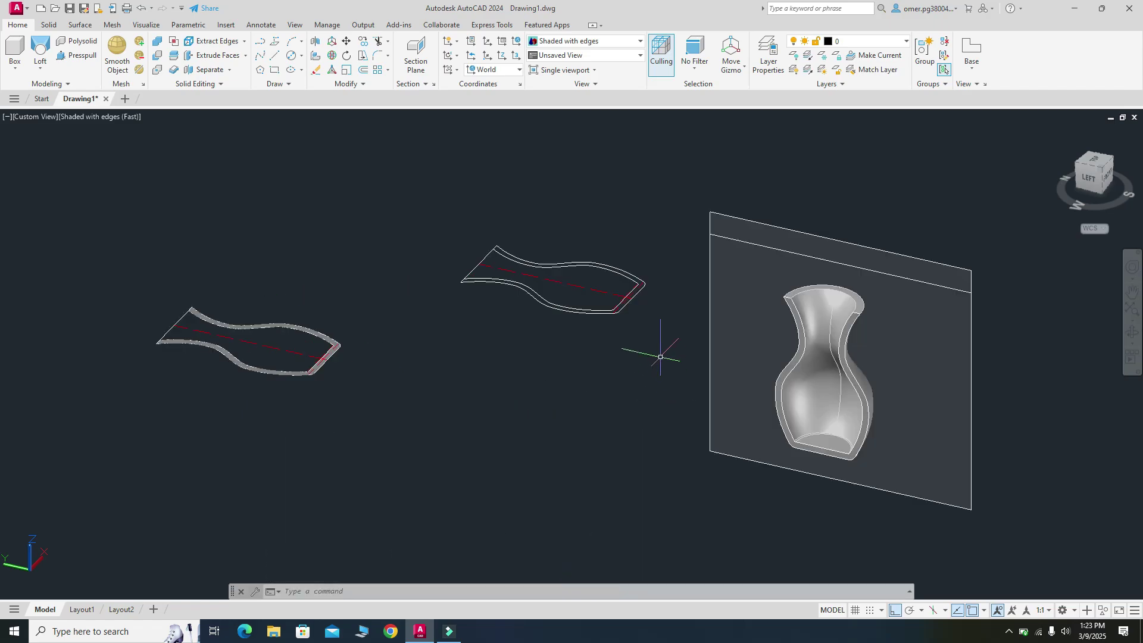
Explode the second flat section profile and delete all its pieces.
click(649, 331)
click(334, 209)
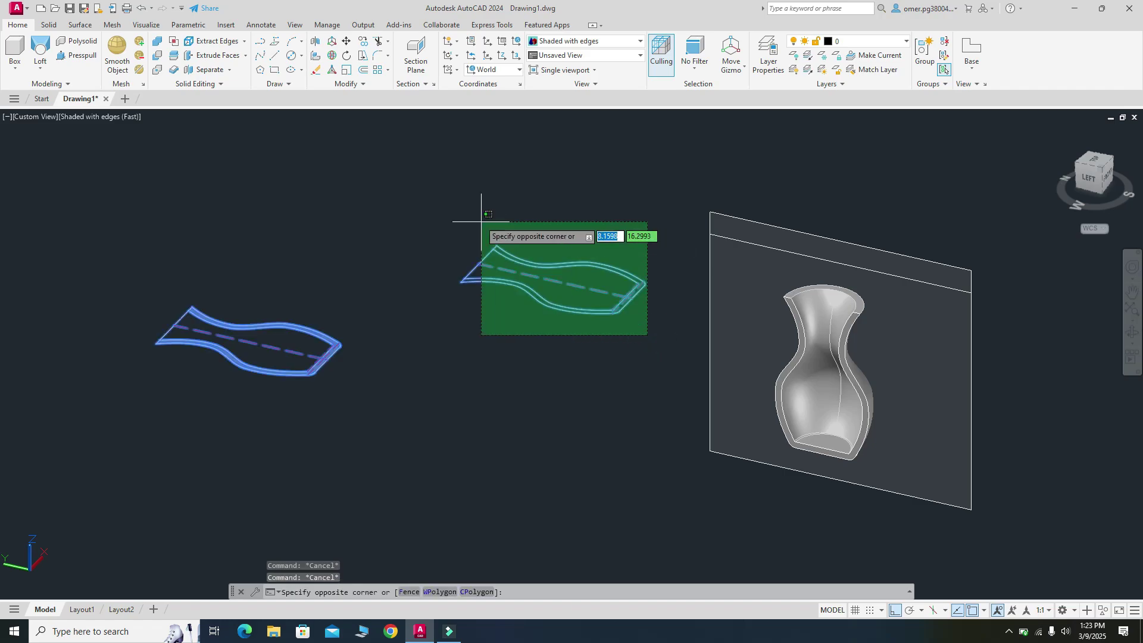
click(447, 592)
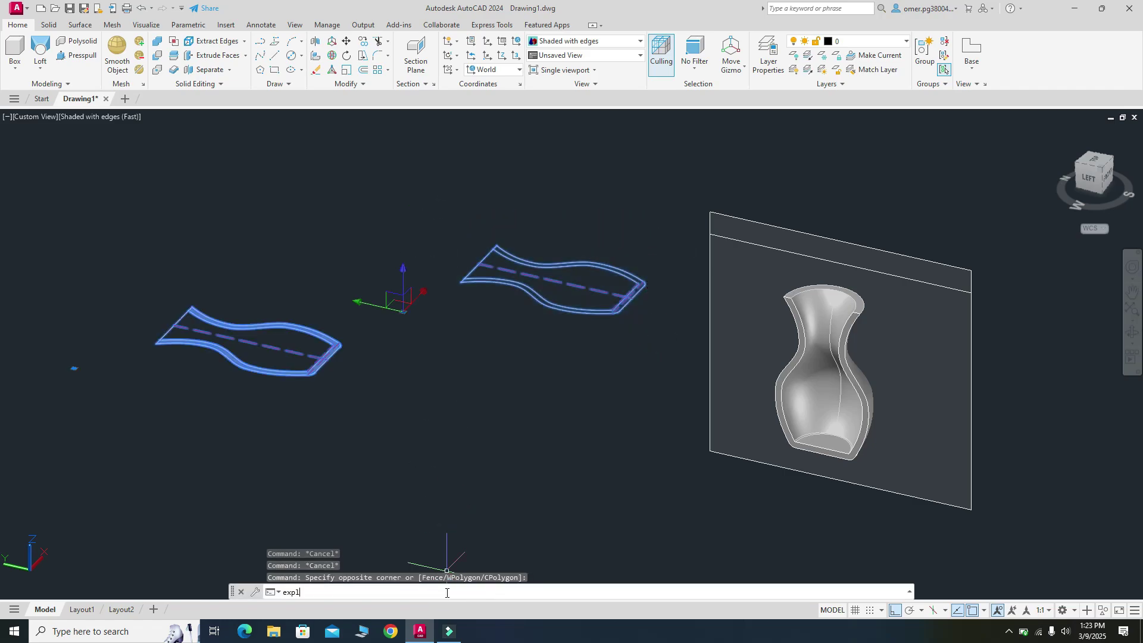
text(explode)
key(Return)
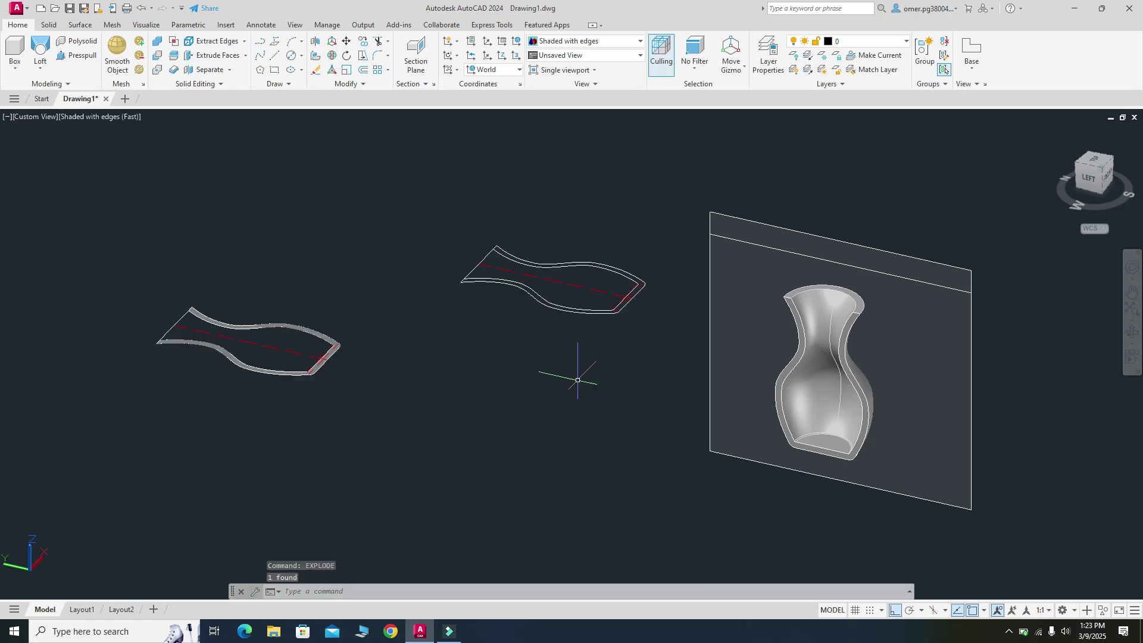
click(644, 361)
click(414, 174)
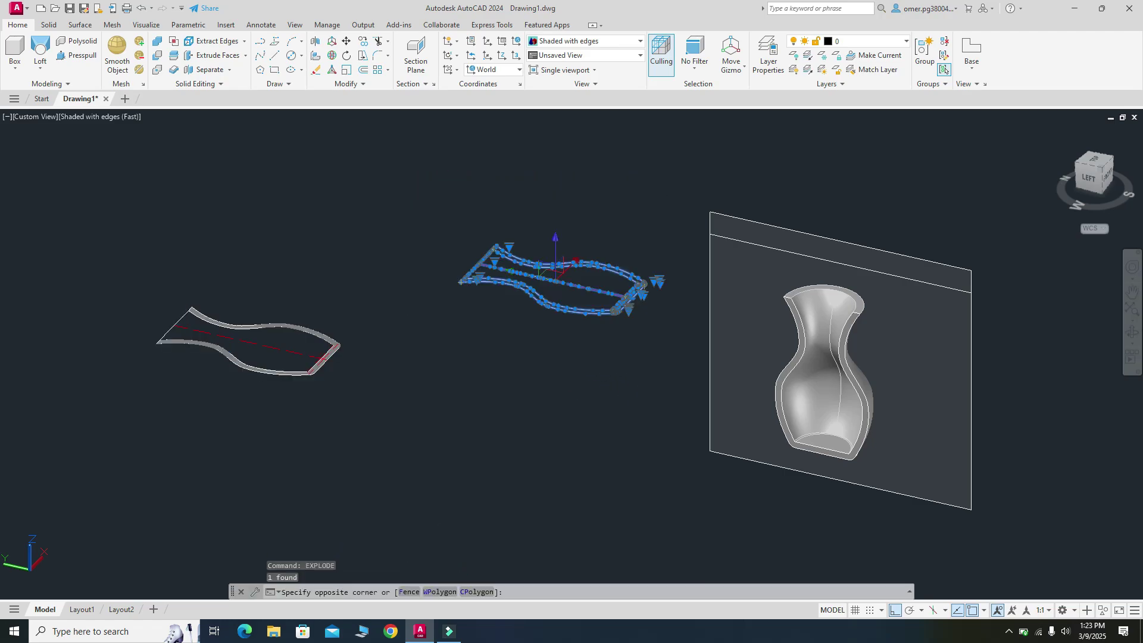
key(Delete)
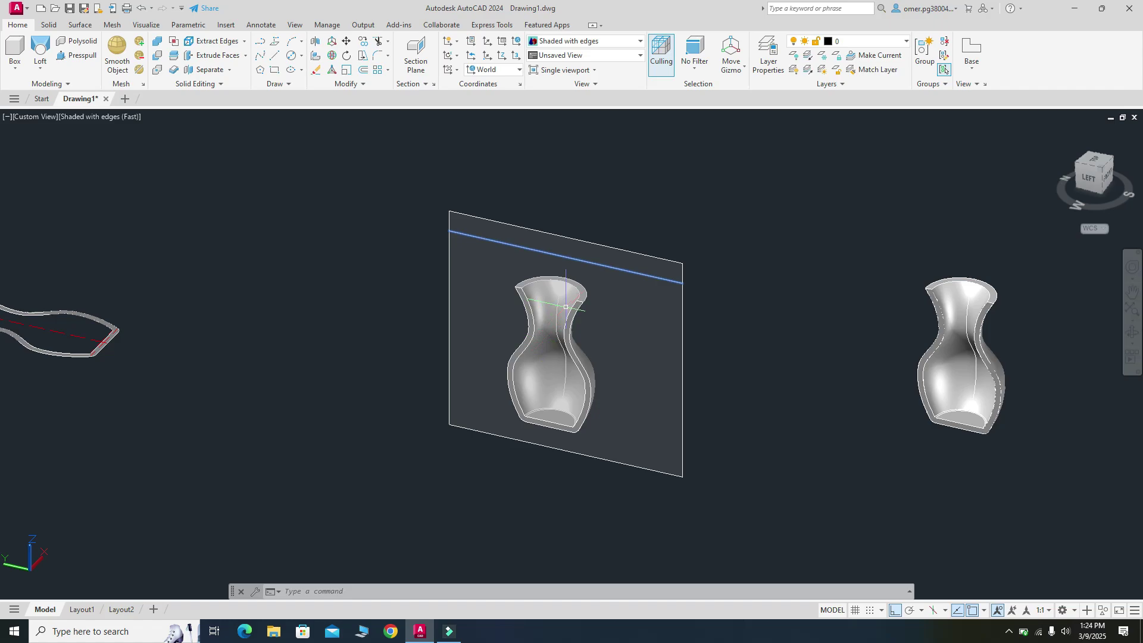
Delete the section plane from the drawing.
click(975, 287)
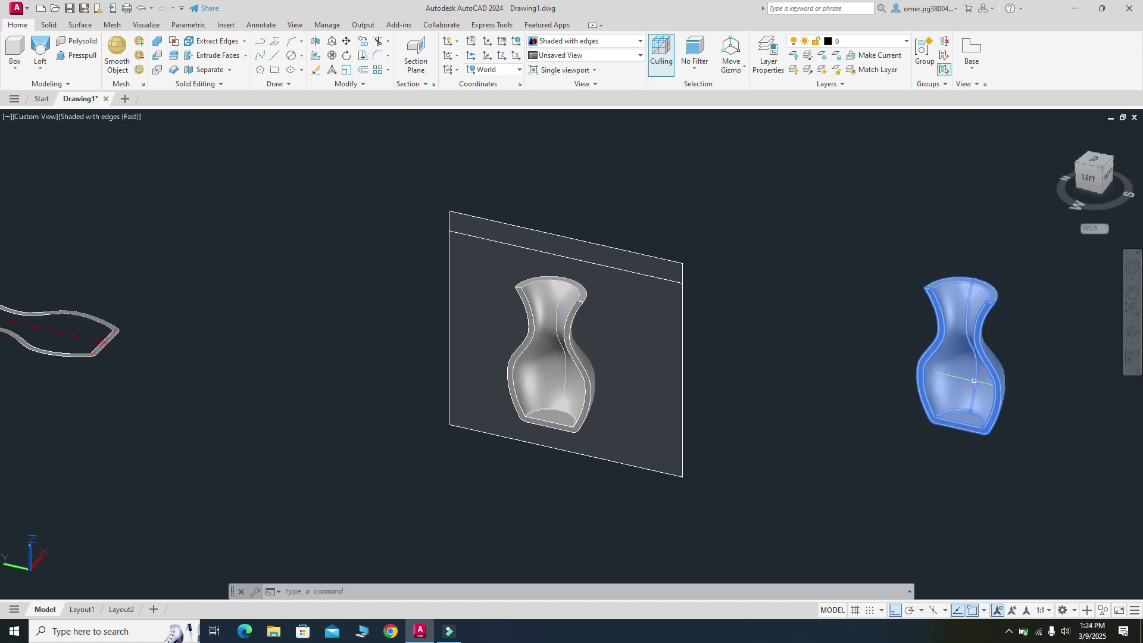
key(Escape)
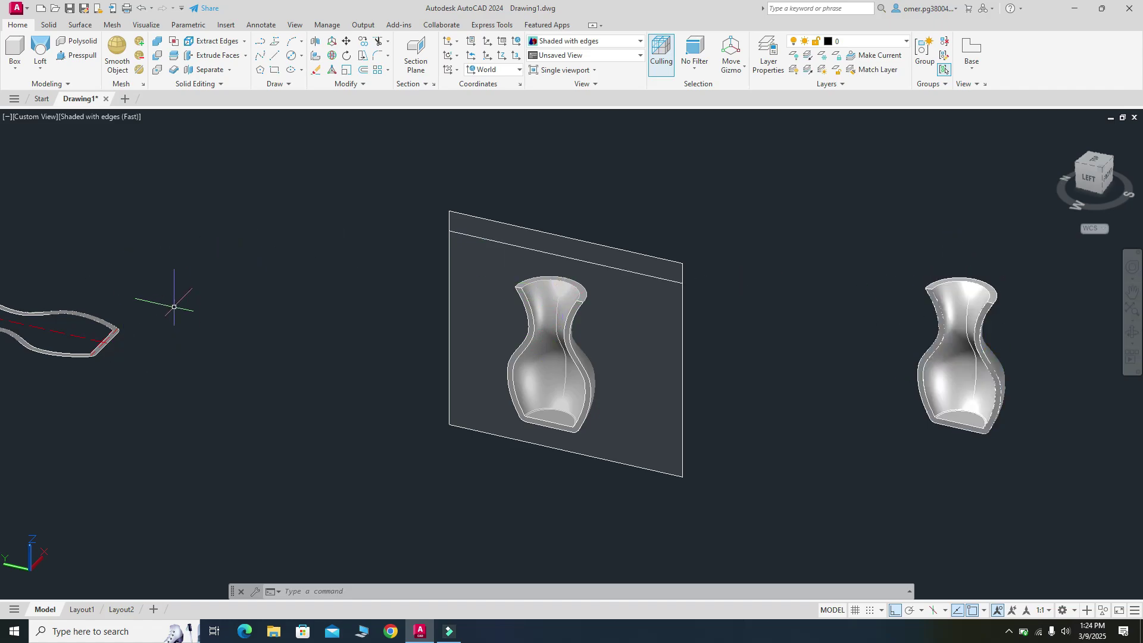
click(480, 481)
click(421, 333)
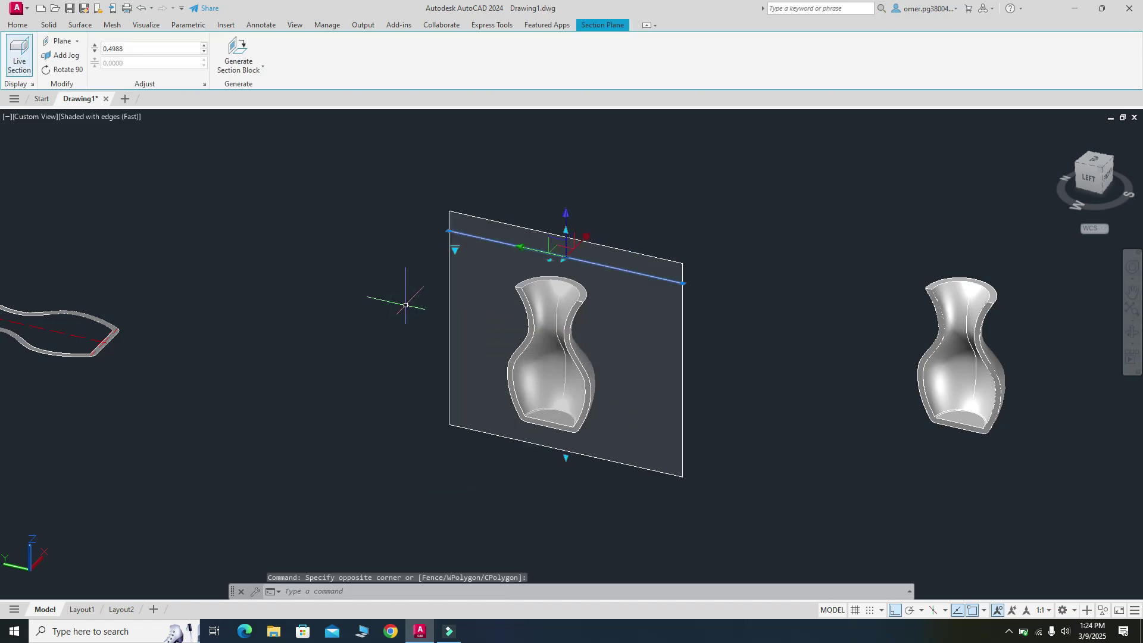
key(Delete)
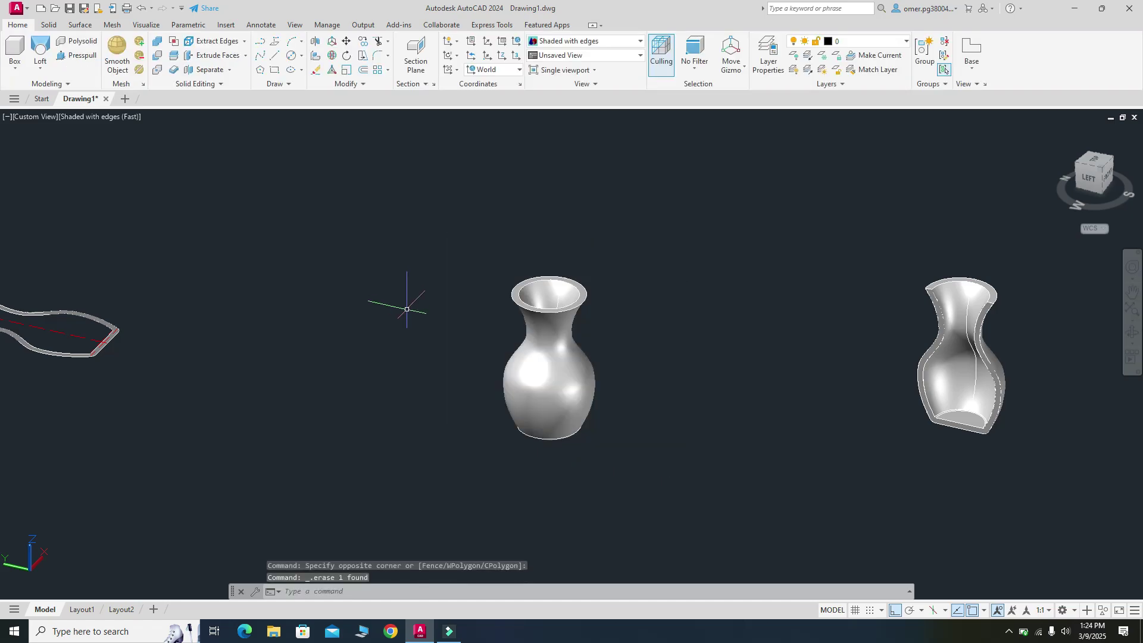
scroll(476, 364, up, 4)
scroll(477, 363, down, 3)
click(553, 357)
key(Escape)
scroll(677, 326, down, 3)
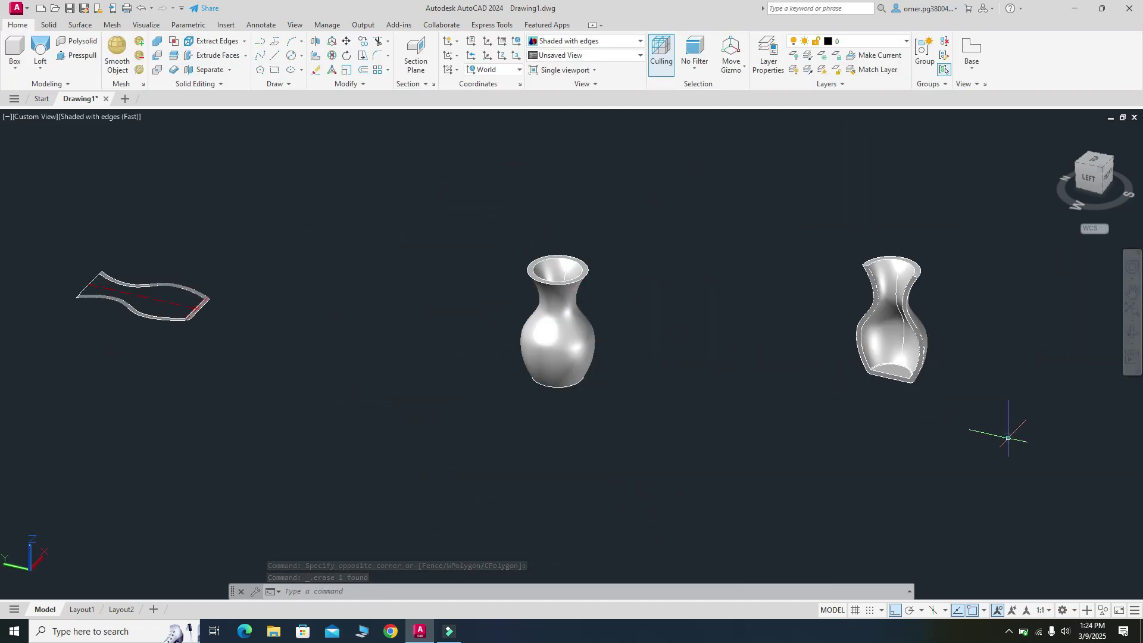
Cut and paste the cutaway vase just right of the whole vase.
click(1008, 431)
click(792, 206)
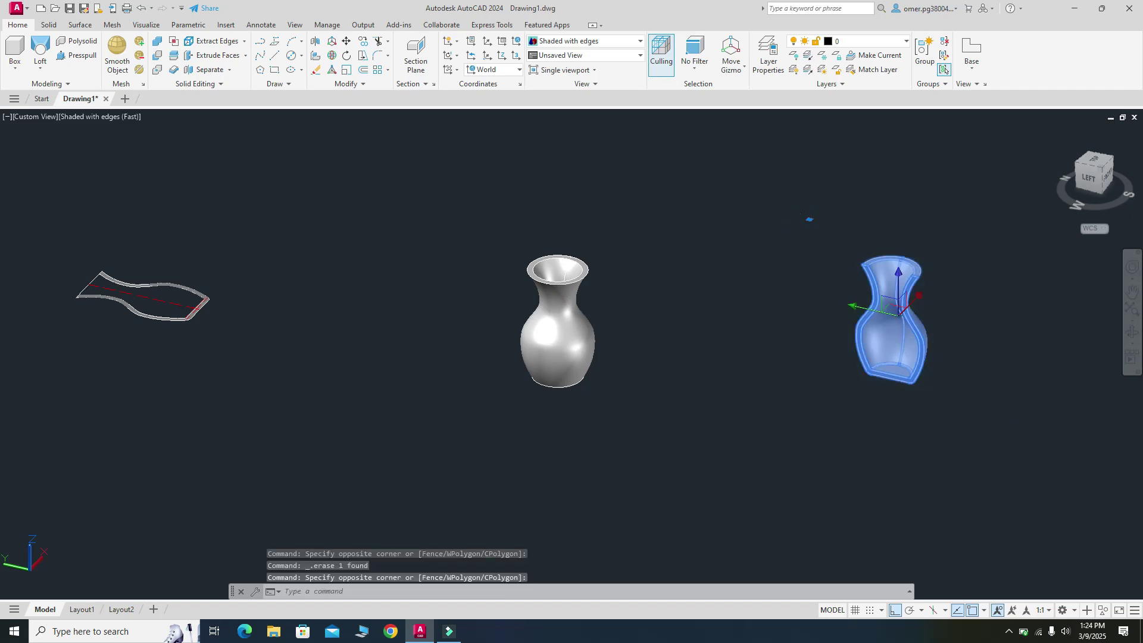
key(ctrl+x)
key(ctrl+v)
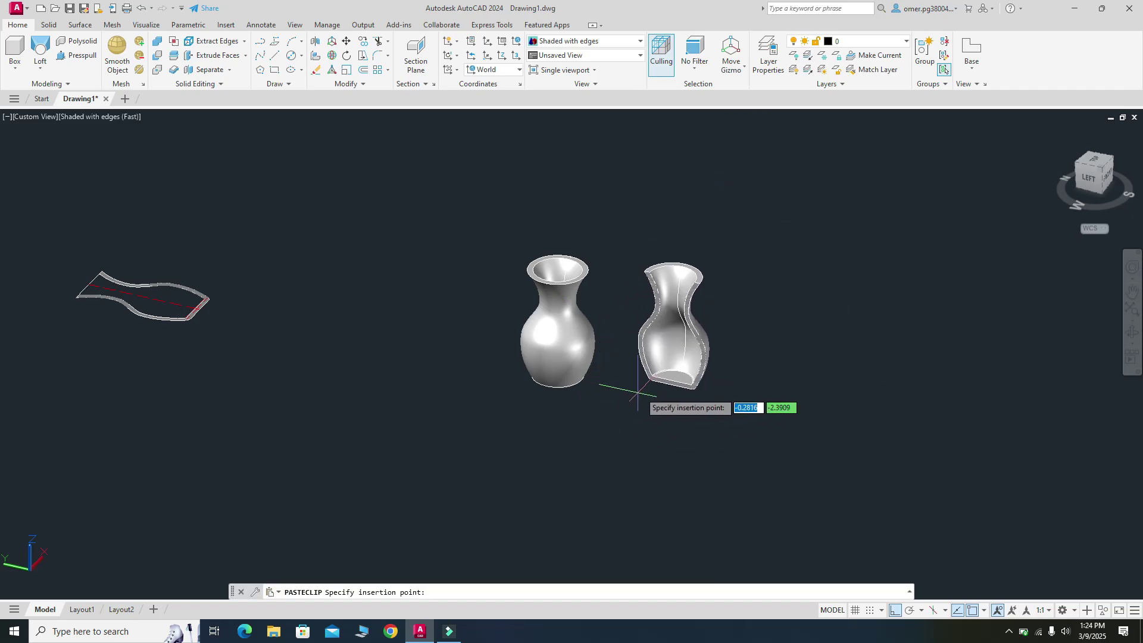
click(645, 391)
Cut and paste the flat profile into place beside the whole vase.
click(275, 340)
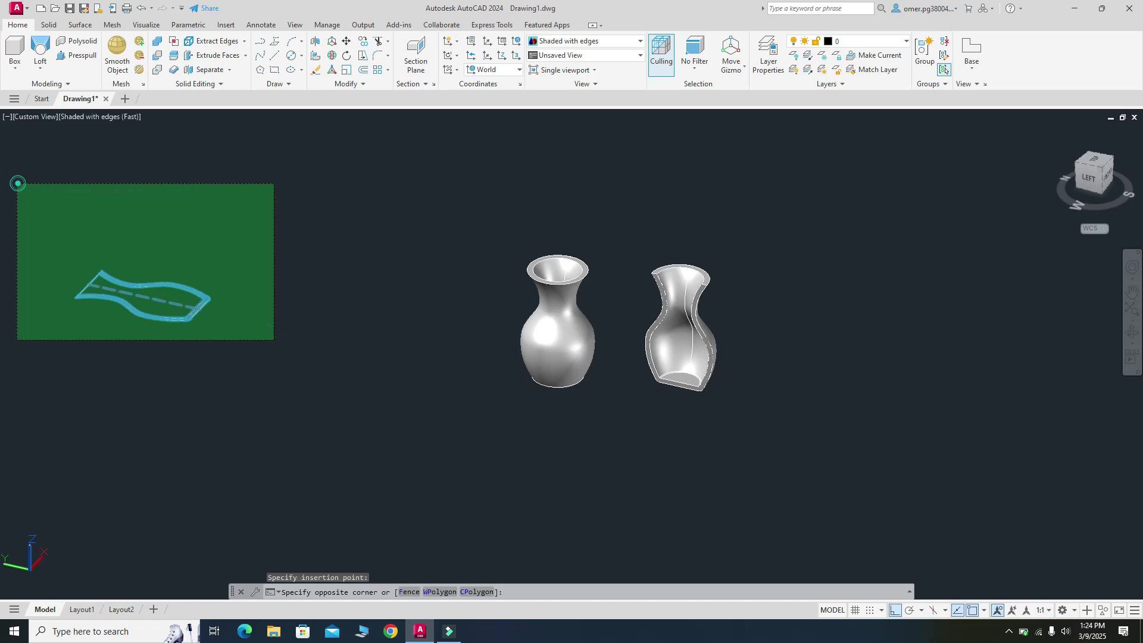
click(17, 183)
key(Delete)
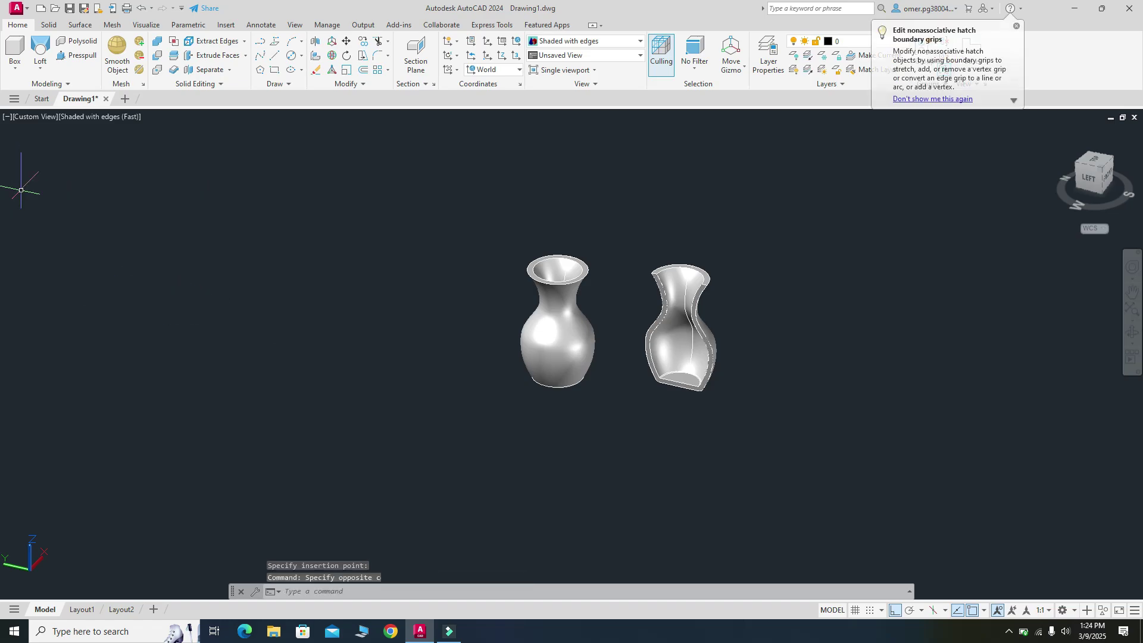
key(ctrl+v)
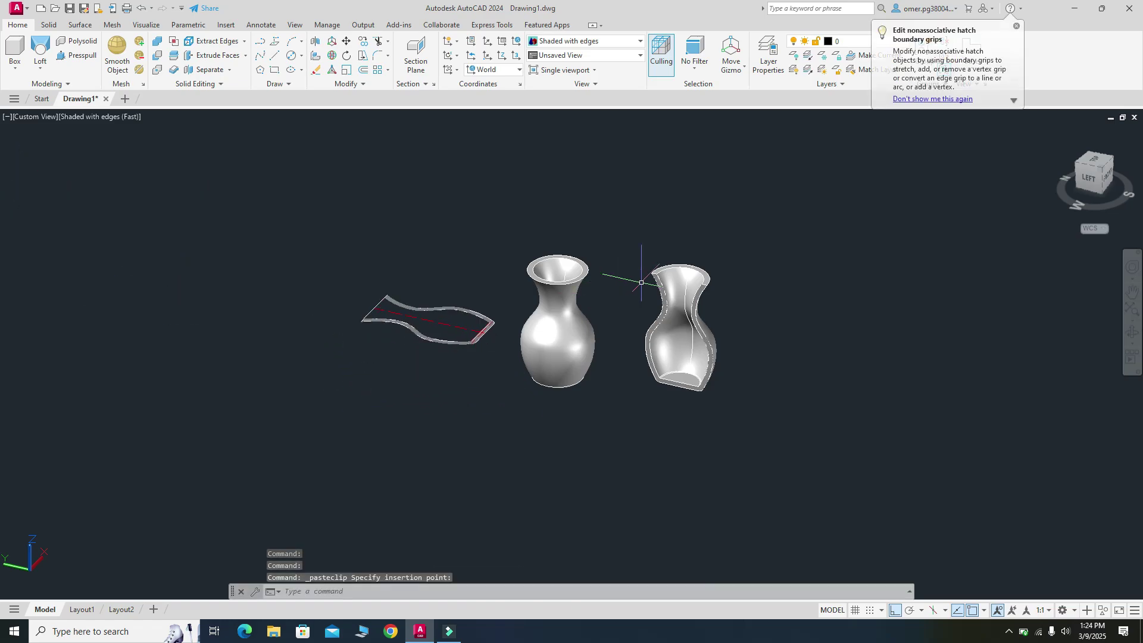
scroll(641, 283, up, 2)
scroll(555, 300, up, 2)
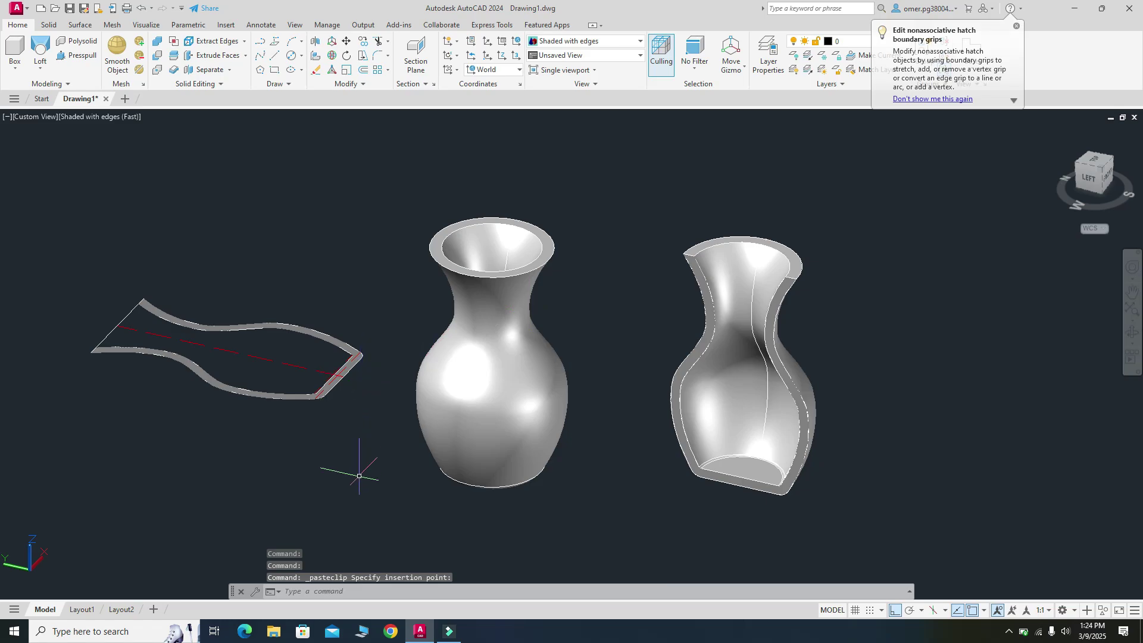